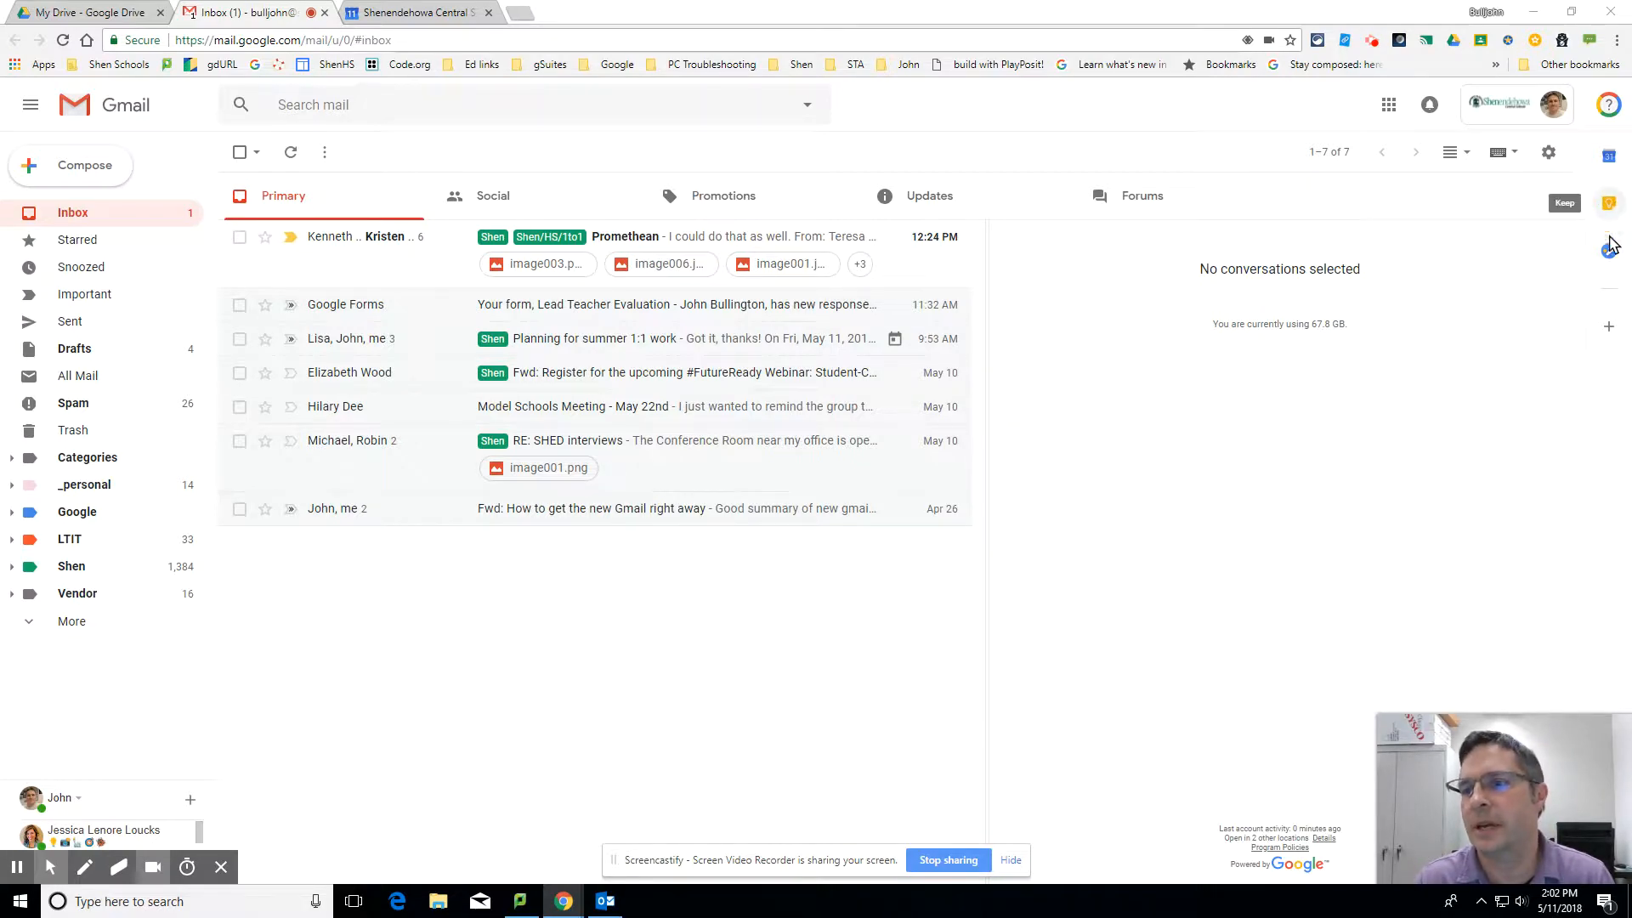
- Look at the available Gmail add-ons in the G Suite Marketplace and close it
{"action": "left_click", "coordinate": [1608, 326]}
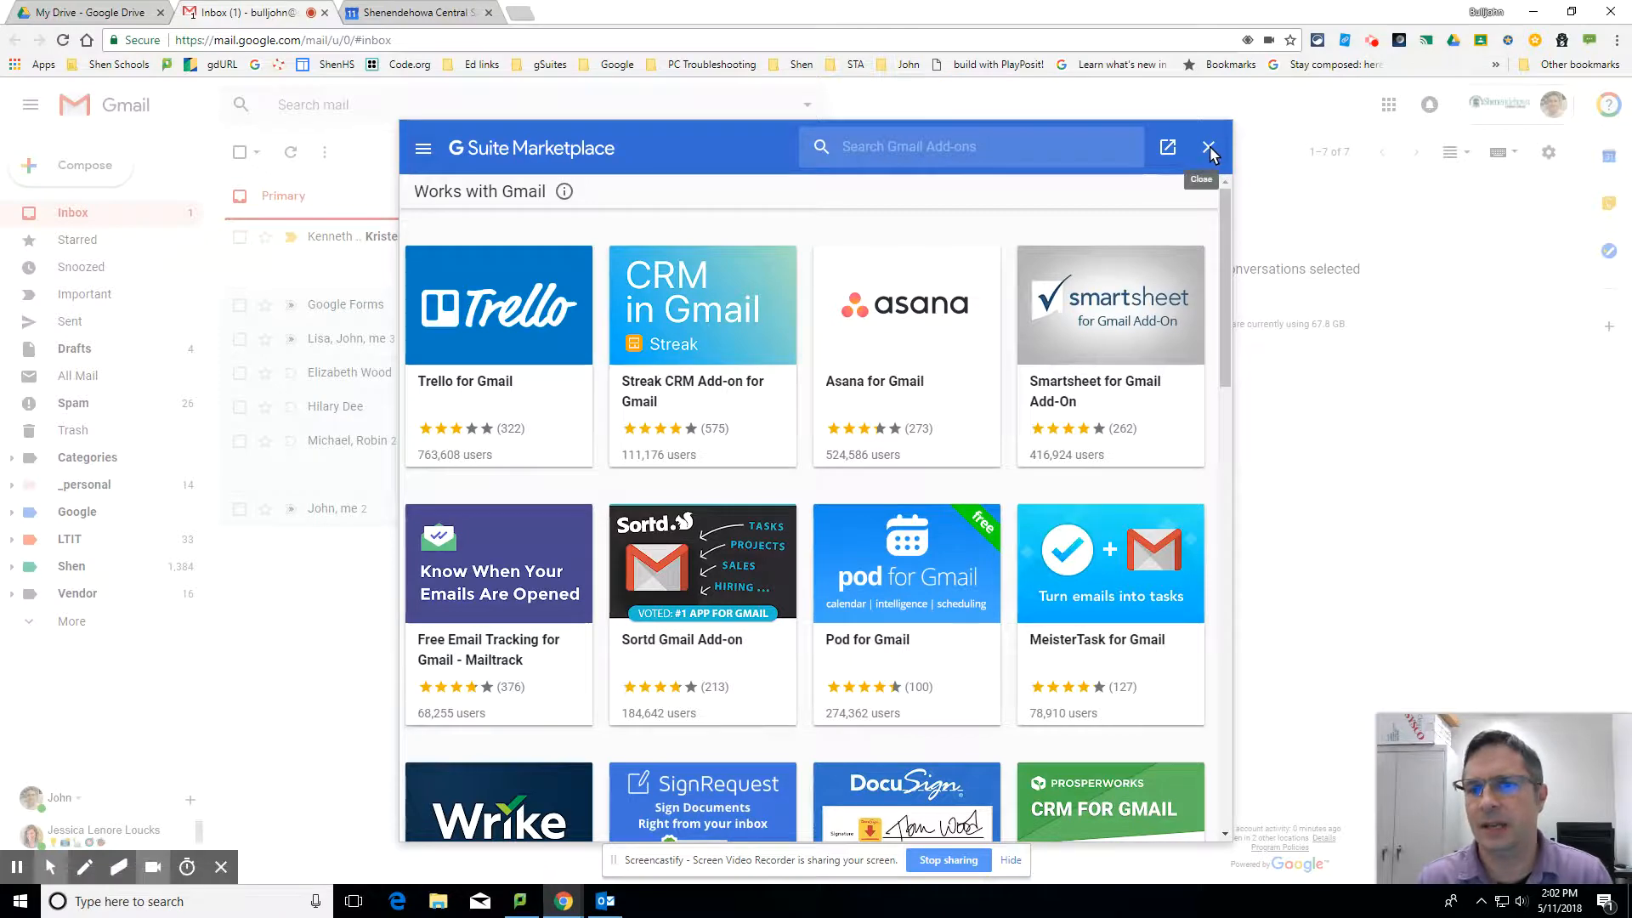
{"action": "left_click", "coordinate": [1209, 148]}
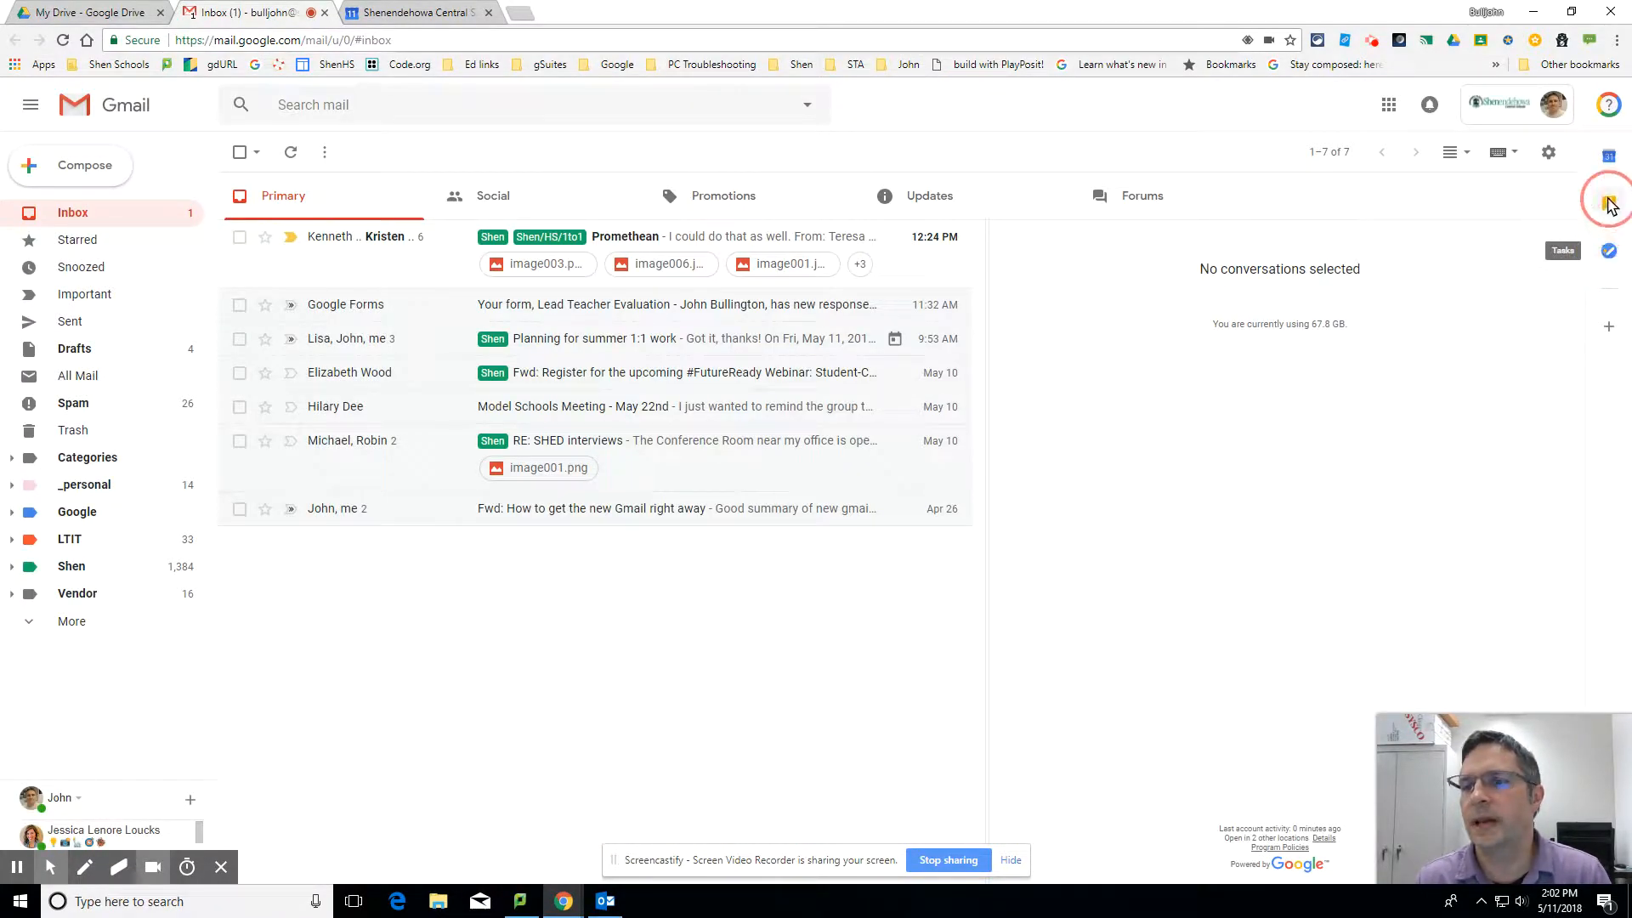
- Fill the empty task in My Tasks with "schedule dentist appt" and close Tasks
{"action": "left_click", "coordinate": [1608, 253]}
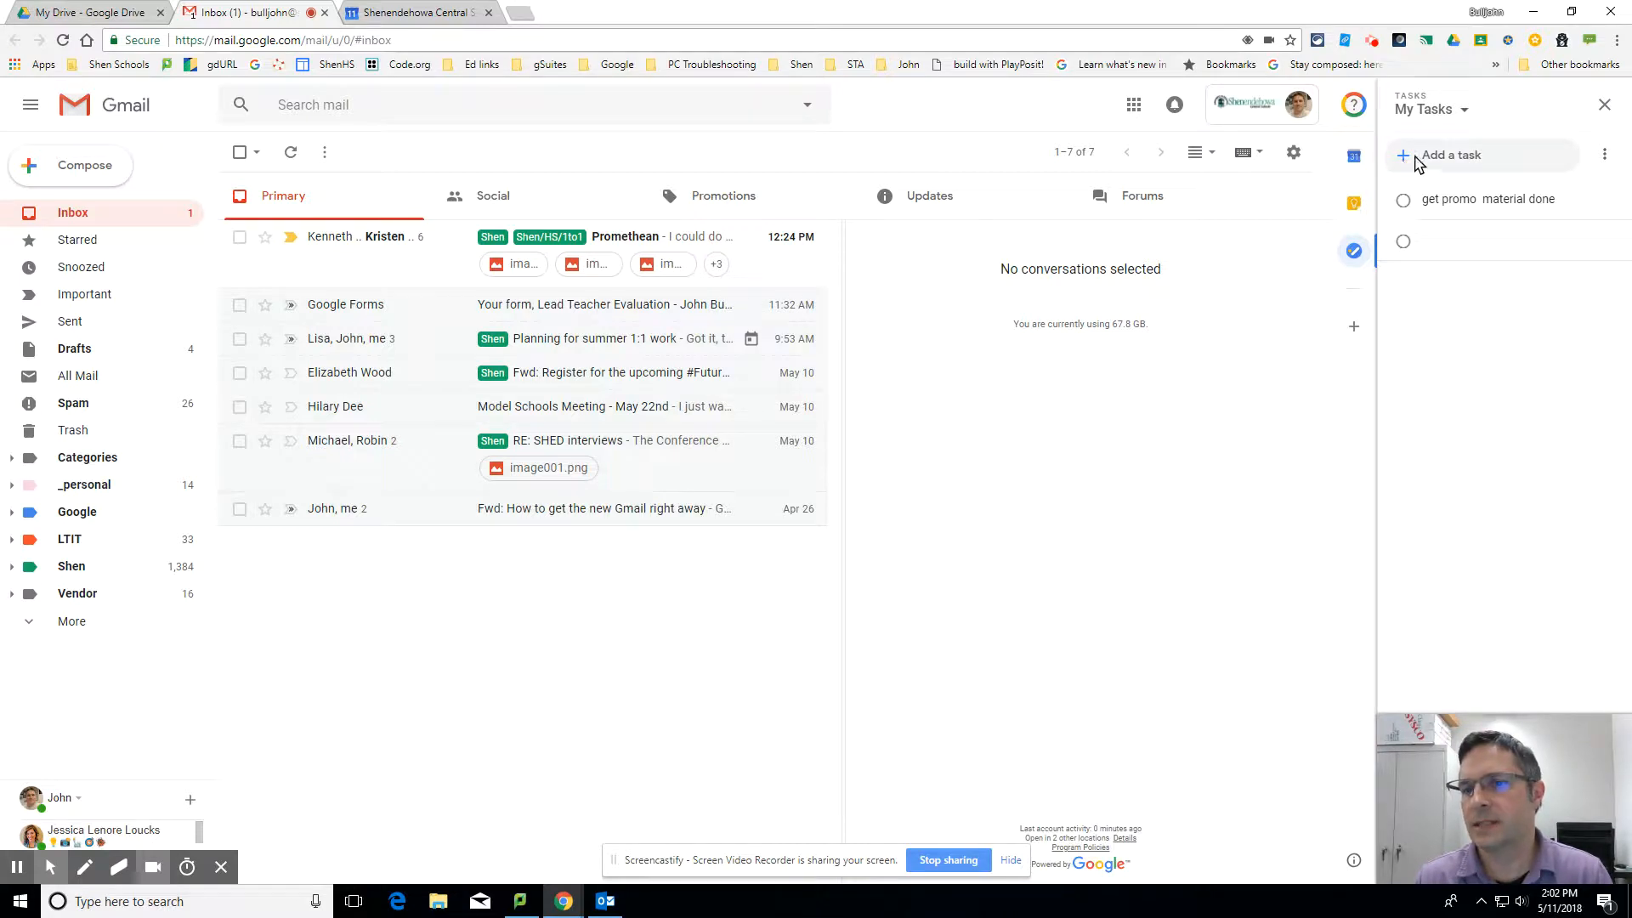
{"action": "left_click", "coordinate": [1442, 239]}
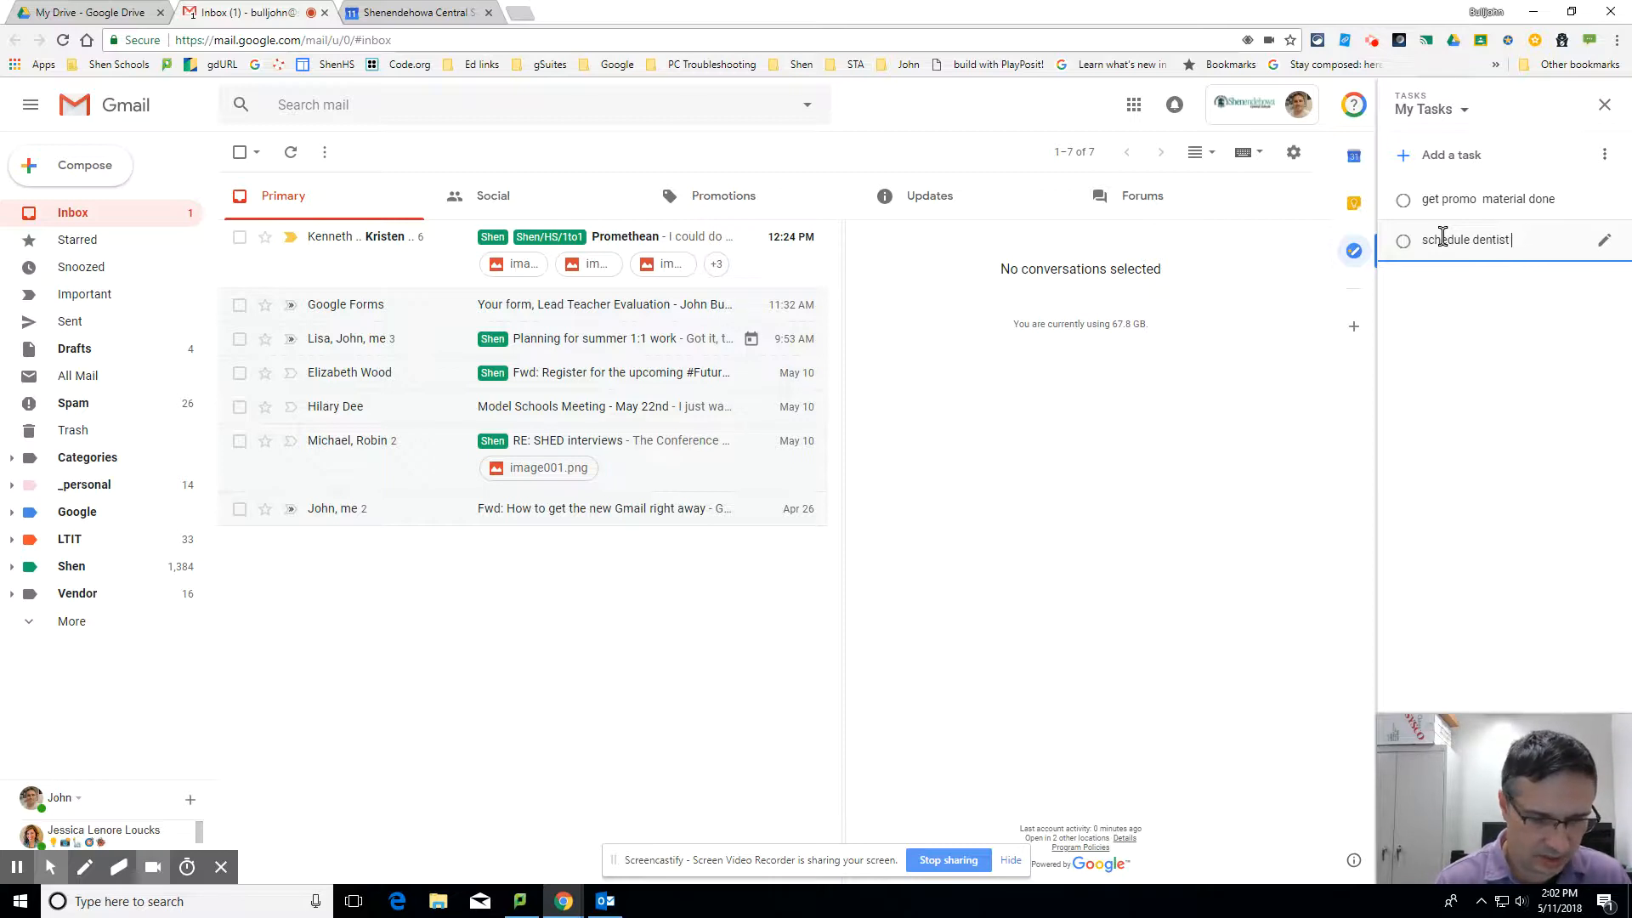
{"action": "left_click", "coordinate": [1460, 282]}
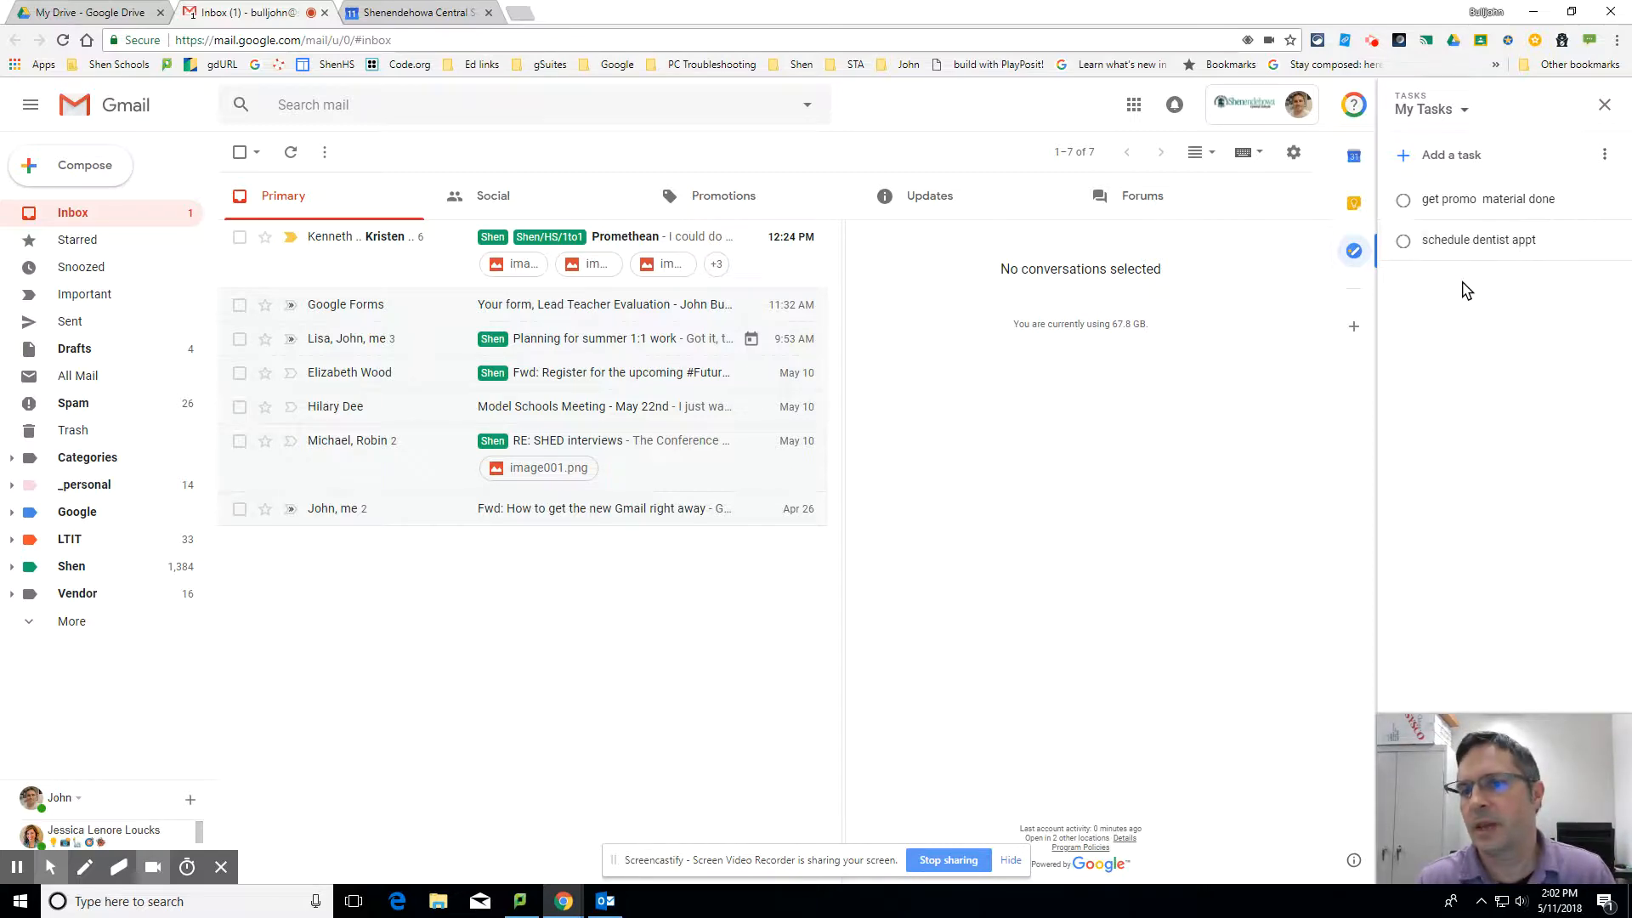
{"action": "left_click", "coordinate": [1599, 102]}
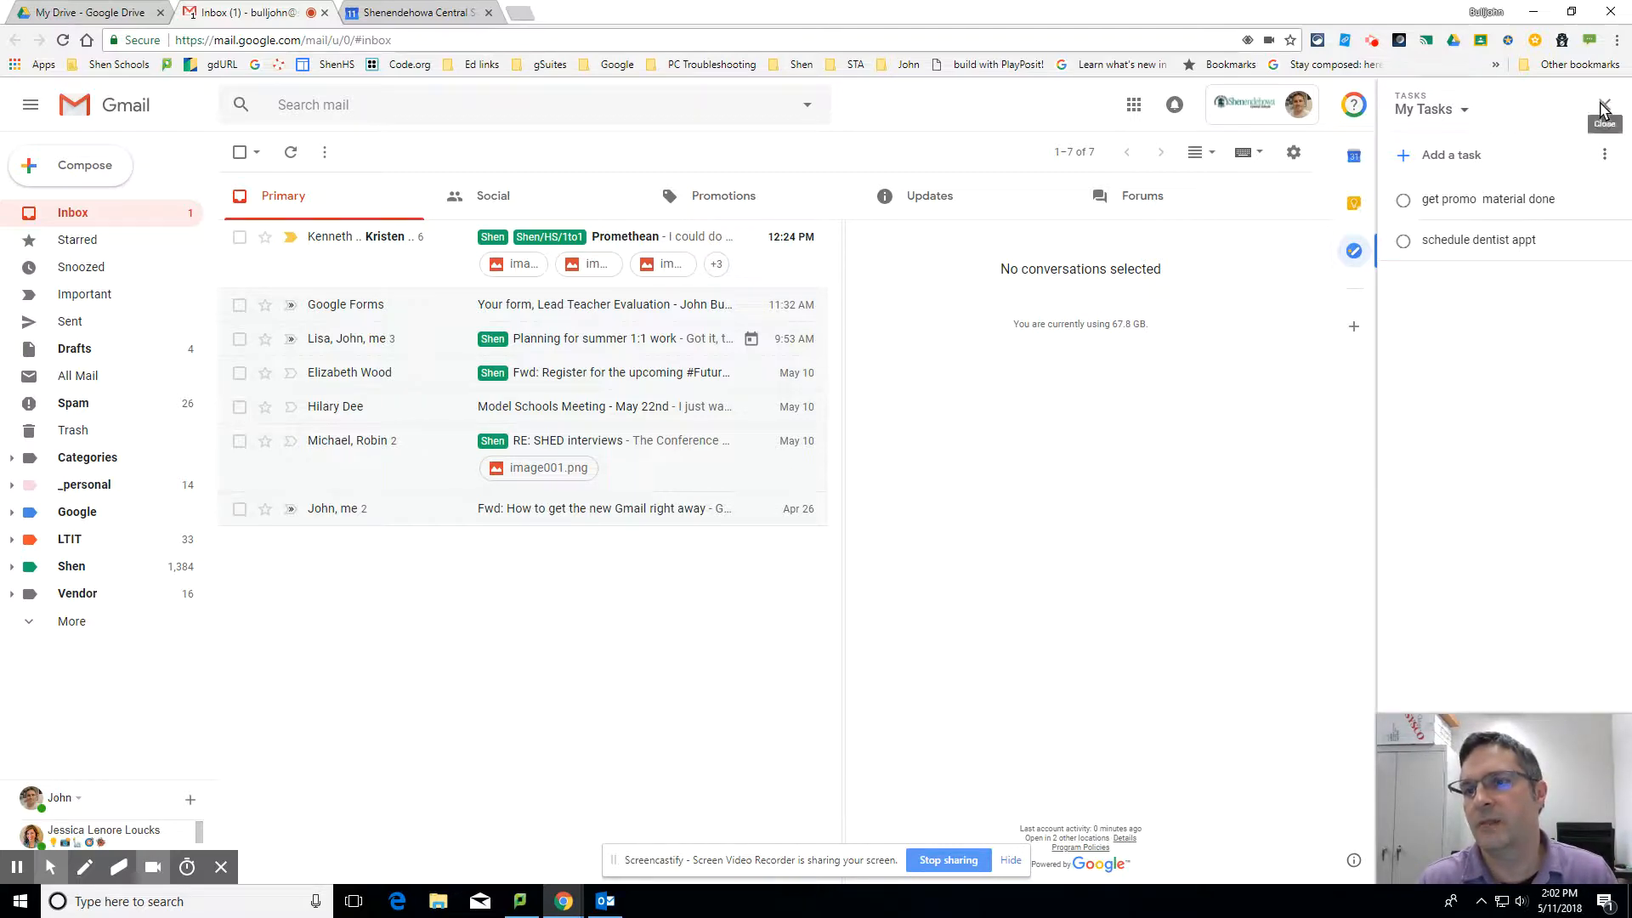
- Mark the "schedule dentist appt" task in My Tasks as completed and delete it from the completed tasks
{"action": "left_click", "coordinate": [1611, 257]}
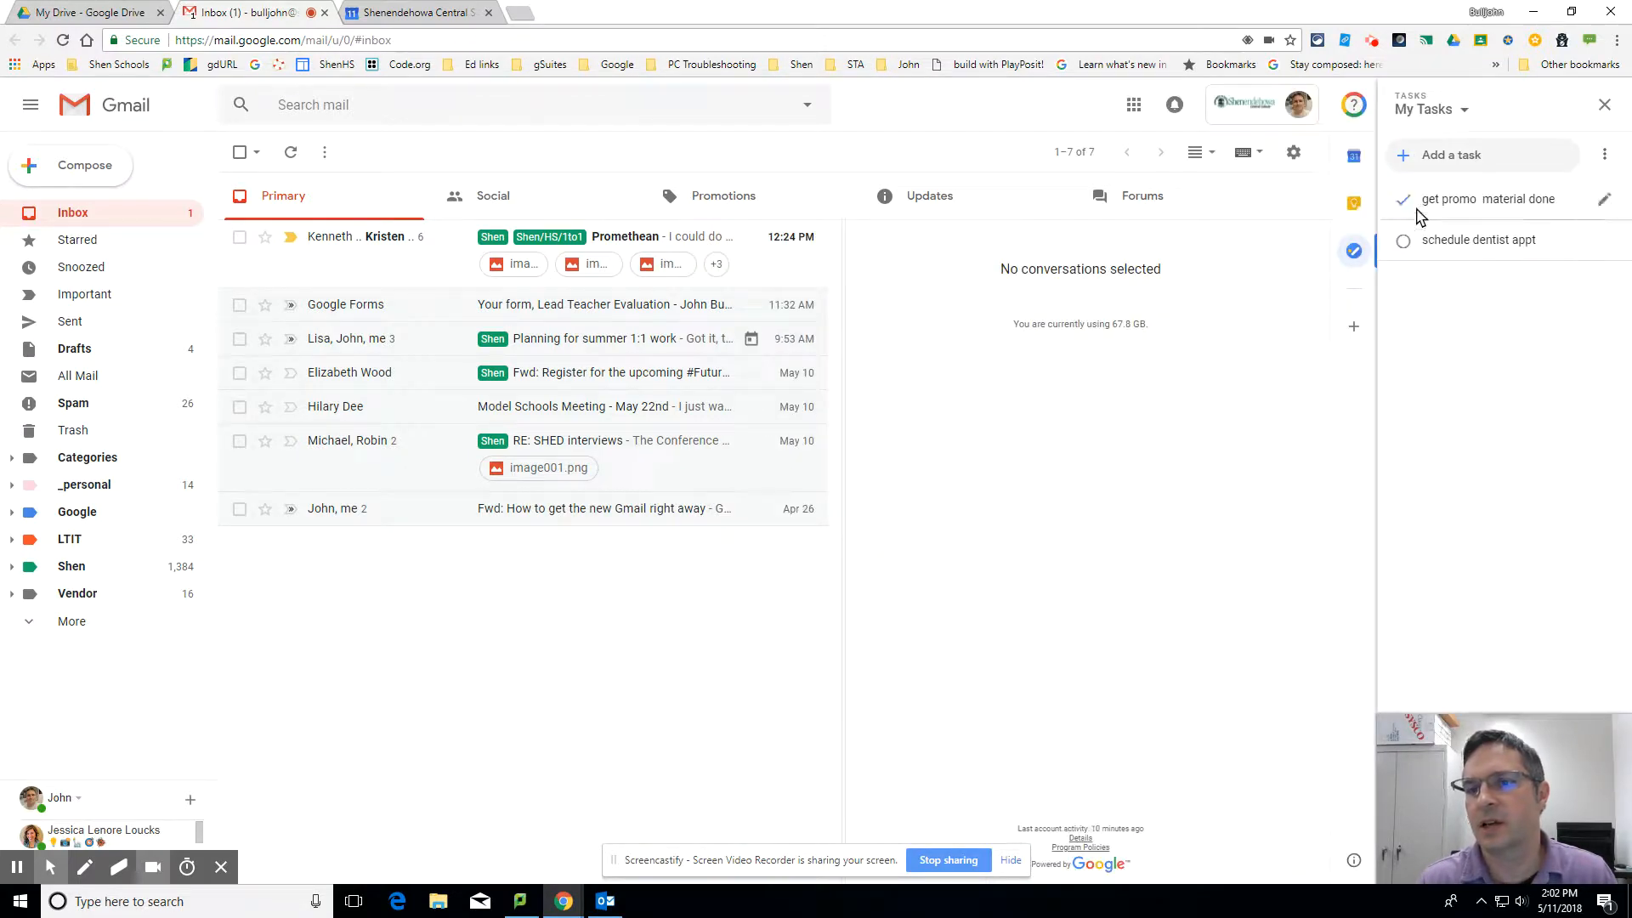
{"action": "left_click", "coordinate": [1403, 243]}
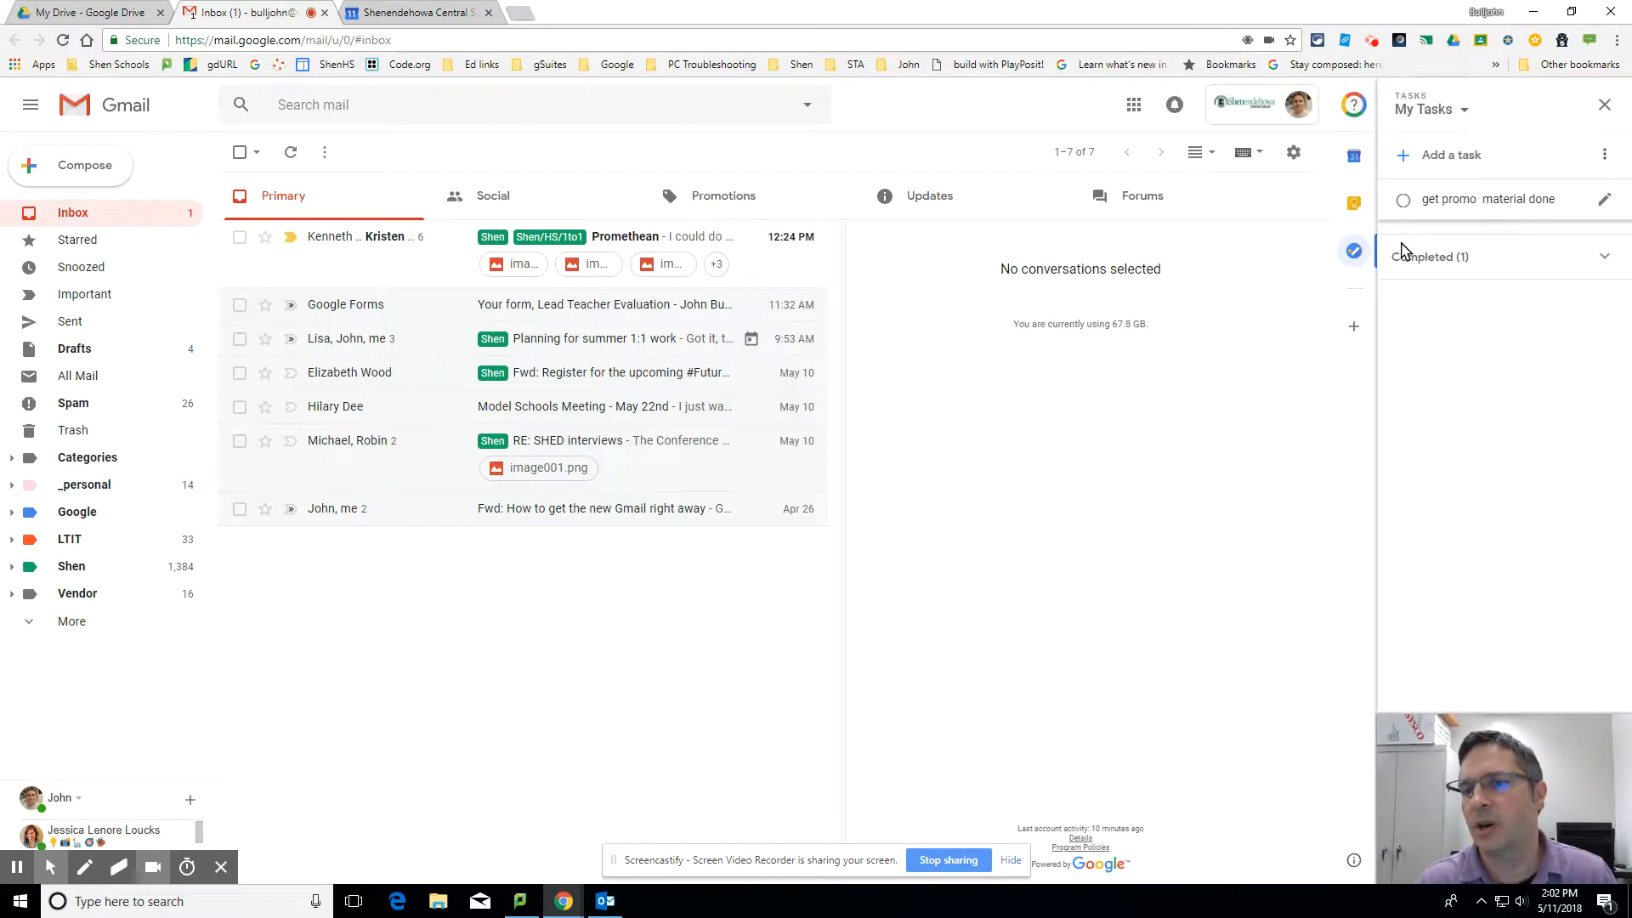
{"action": "left_click", "coordinate": [1605, 257]}
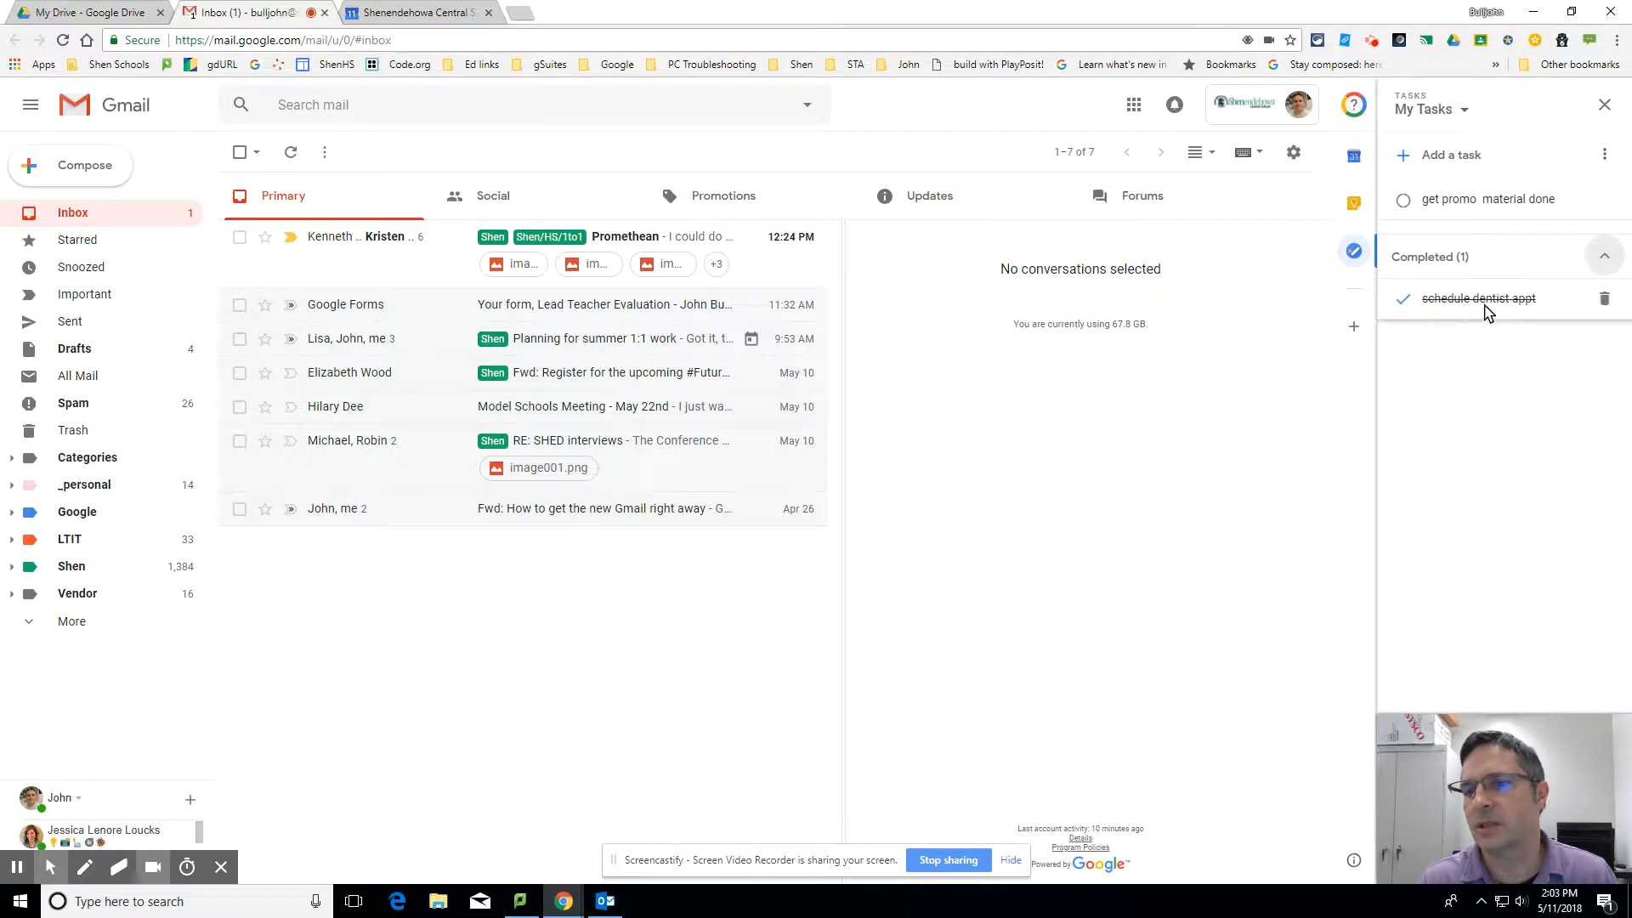
{"action": "left_click", "coordinate": [1603, 303]}
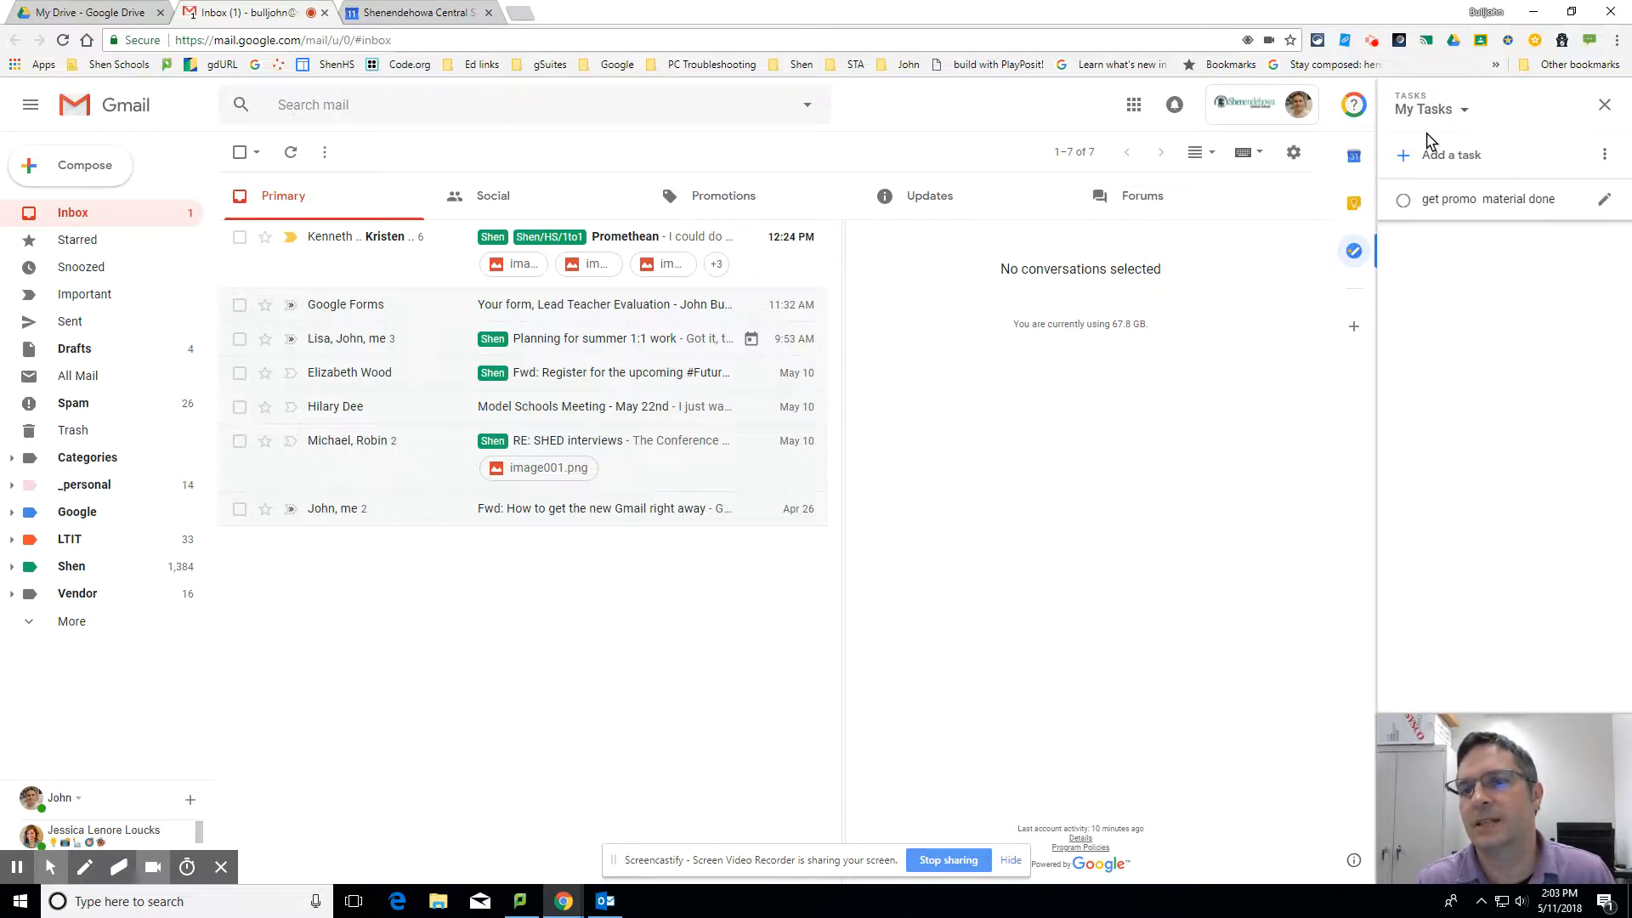
- In the second task list, complete the task "Research online Social Studies Texts for 6th grade" and delete it from the completed tasks
{"action": "left_click", "coordinate": [1465, 115]}
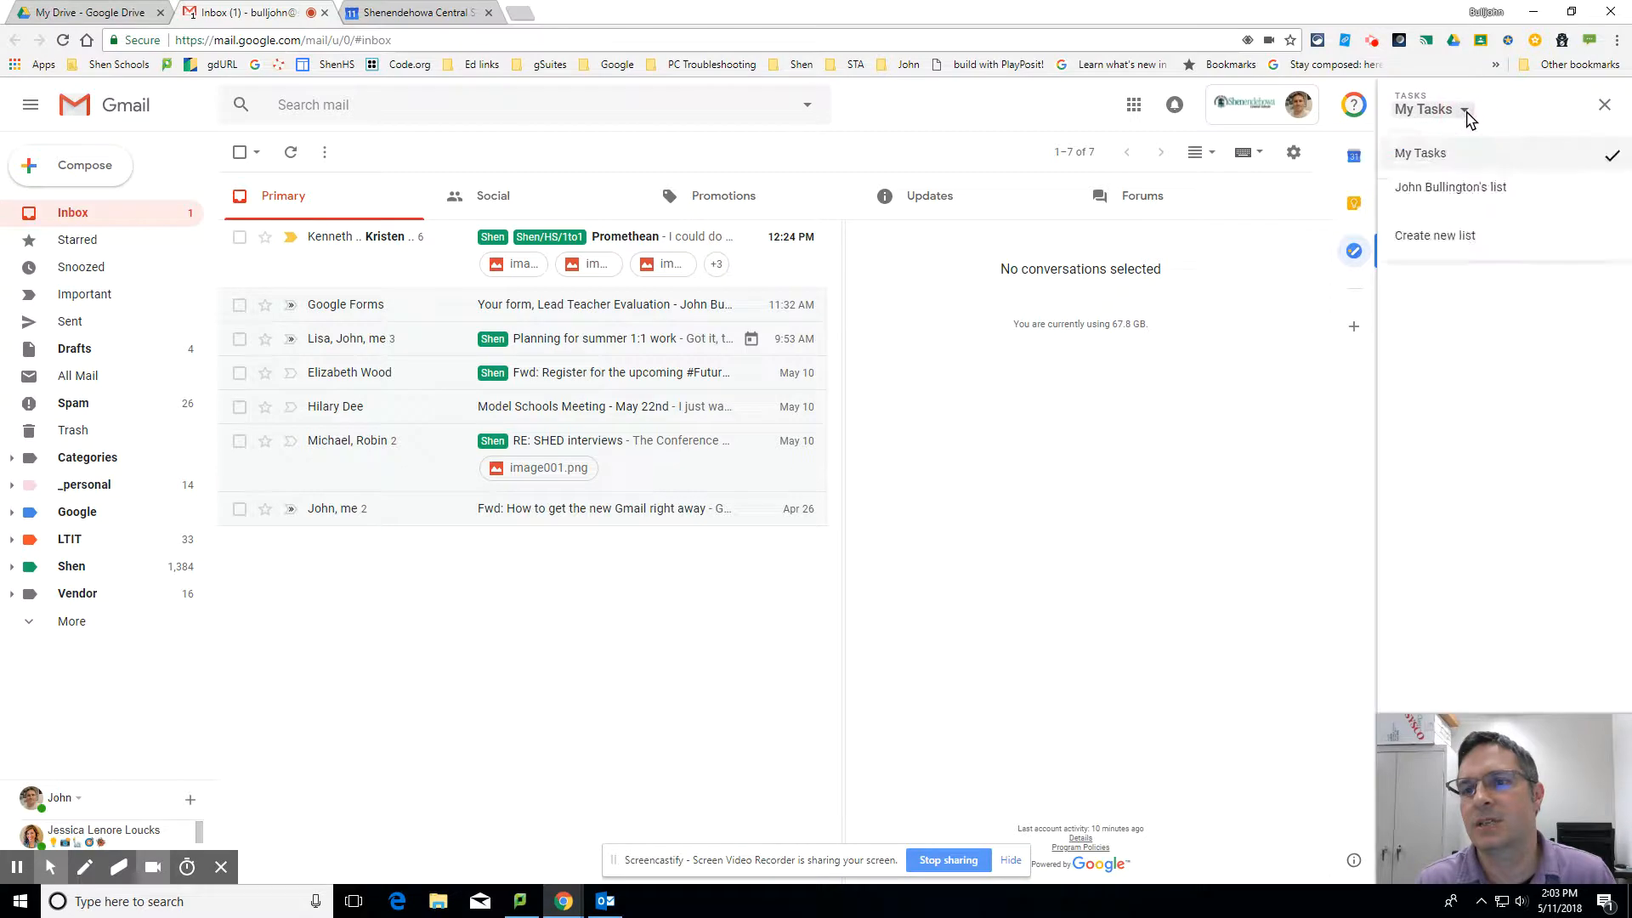
{"action": "left_click", "coordinate": [1451, 188]}
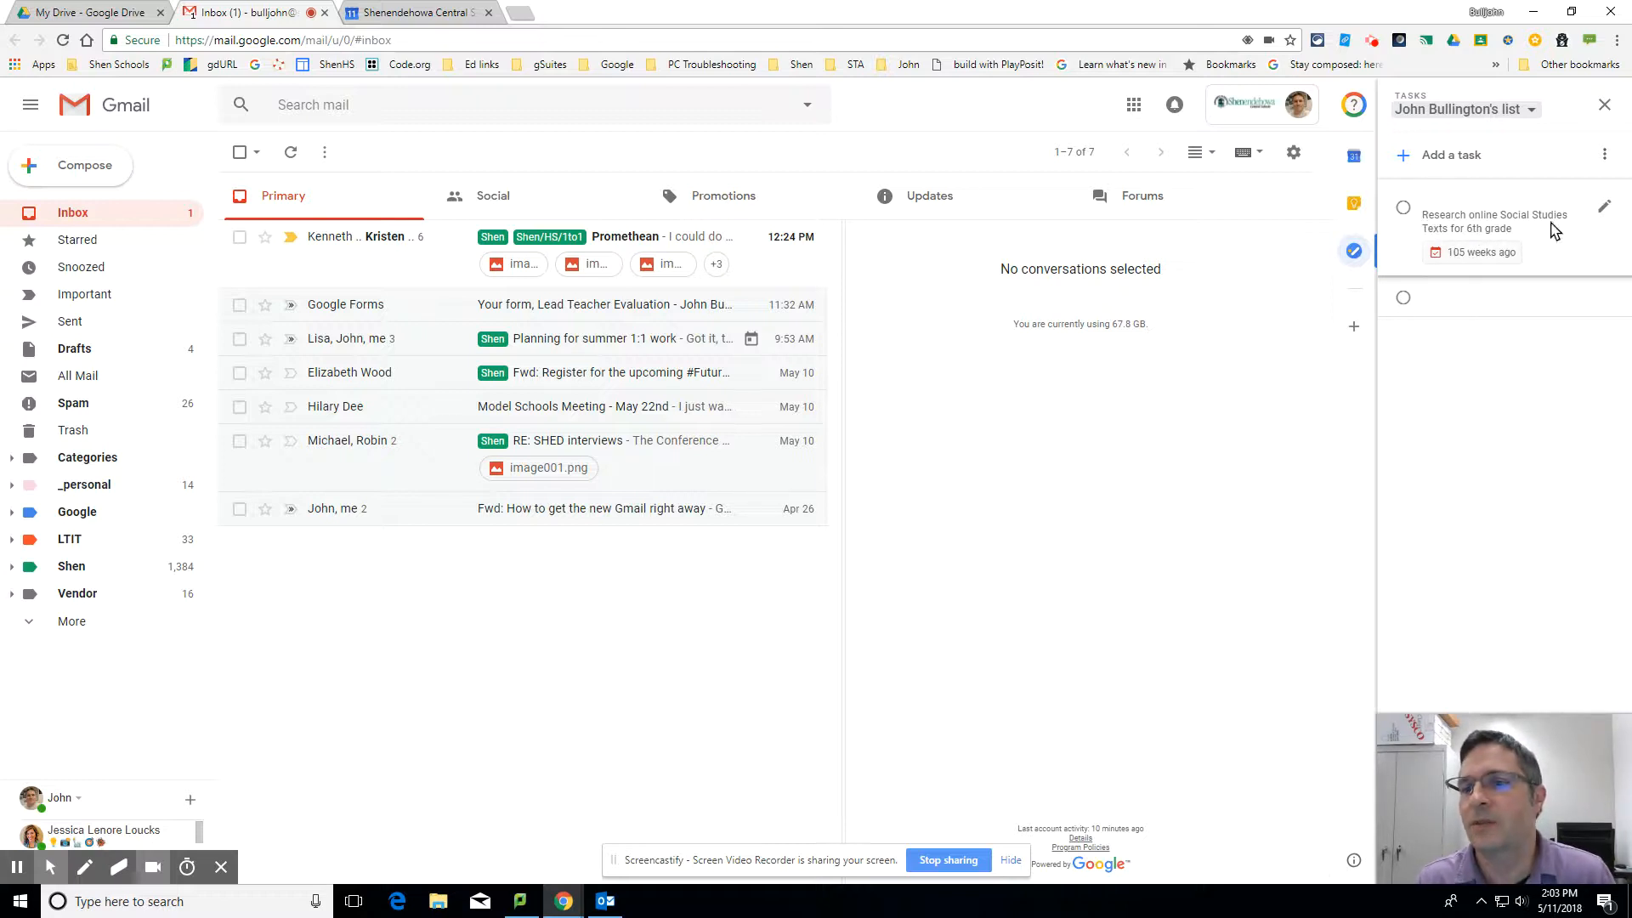
{"action": "left_click", "coordinate": [1403, 213]}
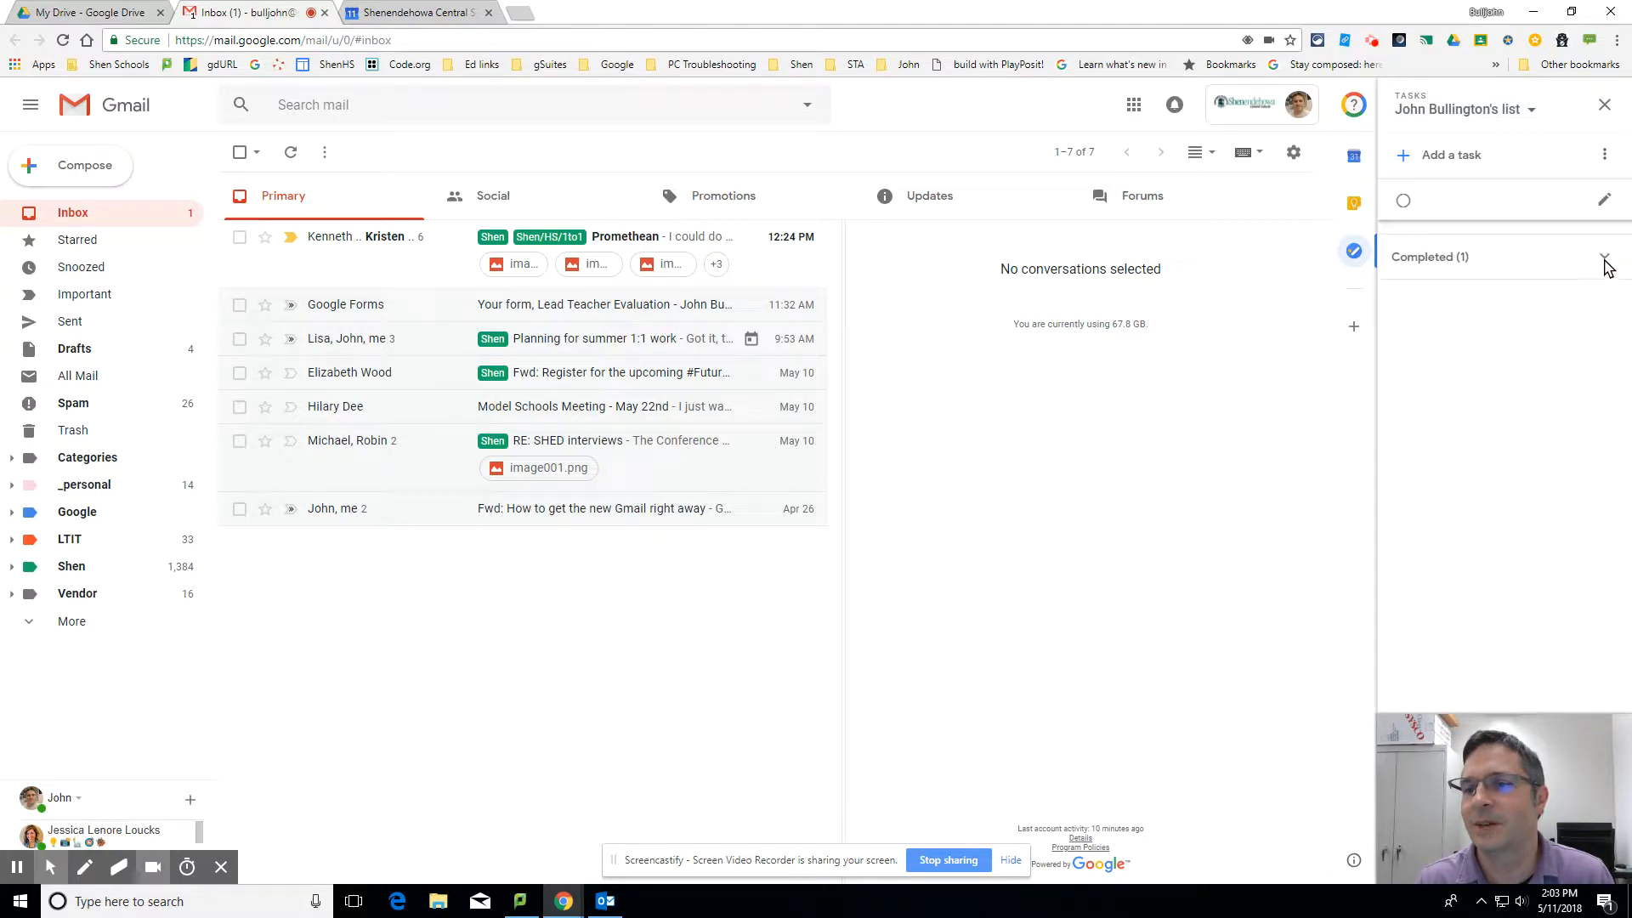
{"action": "left_click", "coordinate": [1603, 257]}
{"action": "left_click", "coordinate": [1604, 306]}
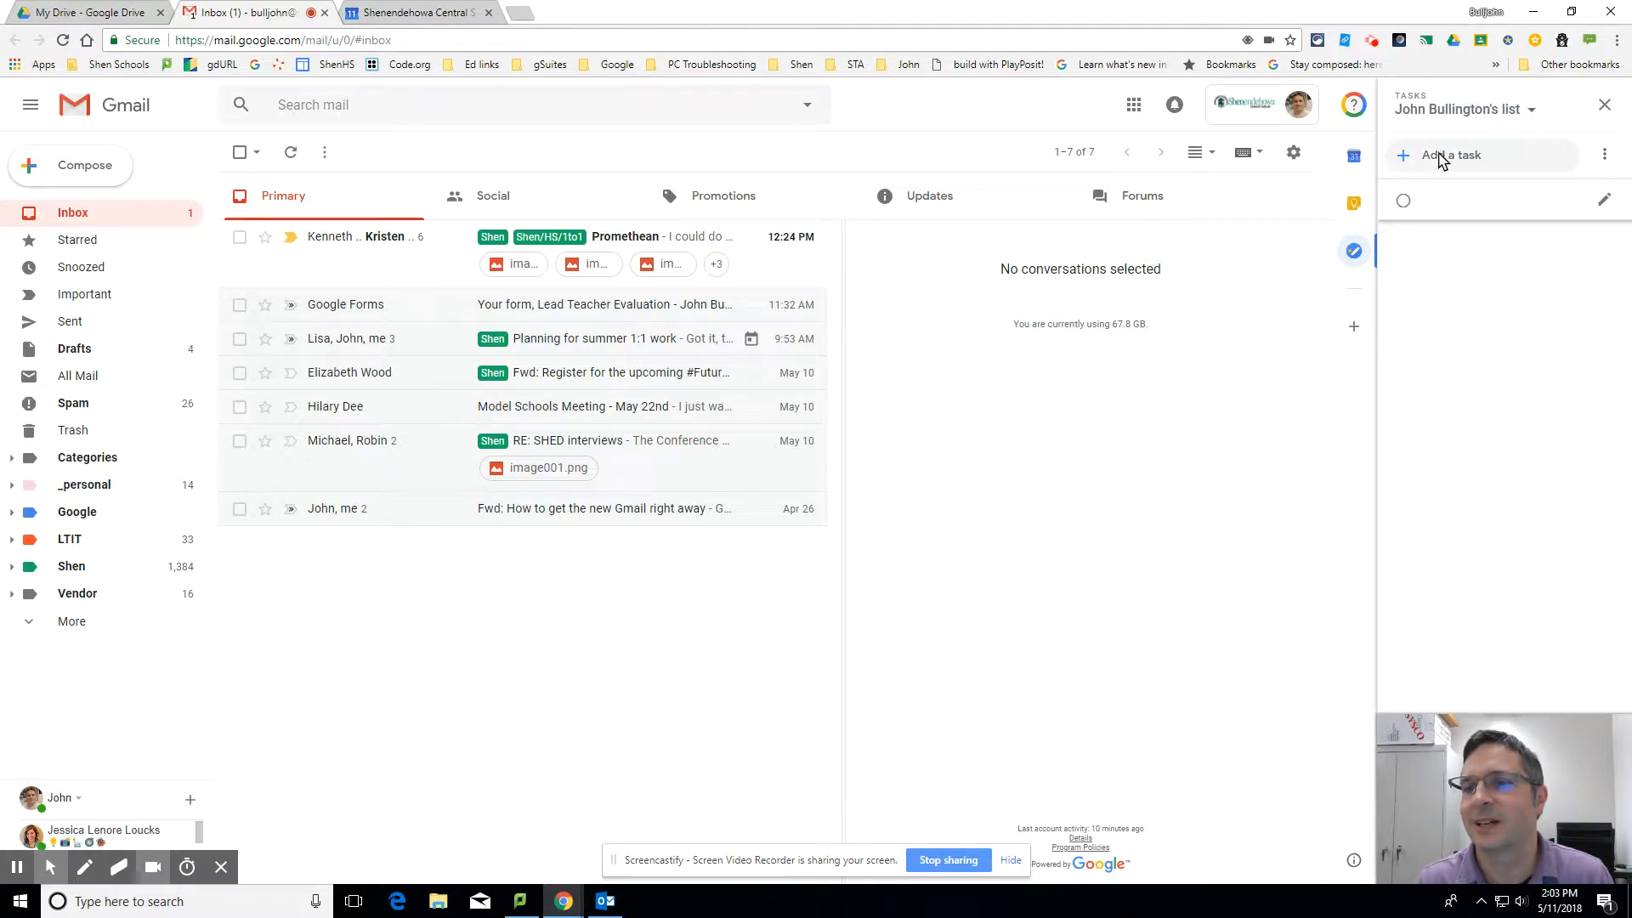
- Show the available task lists and close Tasks to return to the inbox
{"action": "left_click", "coordinate": [1431, 112]}
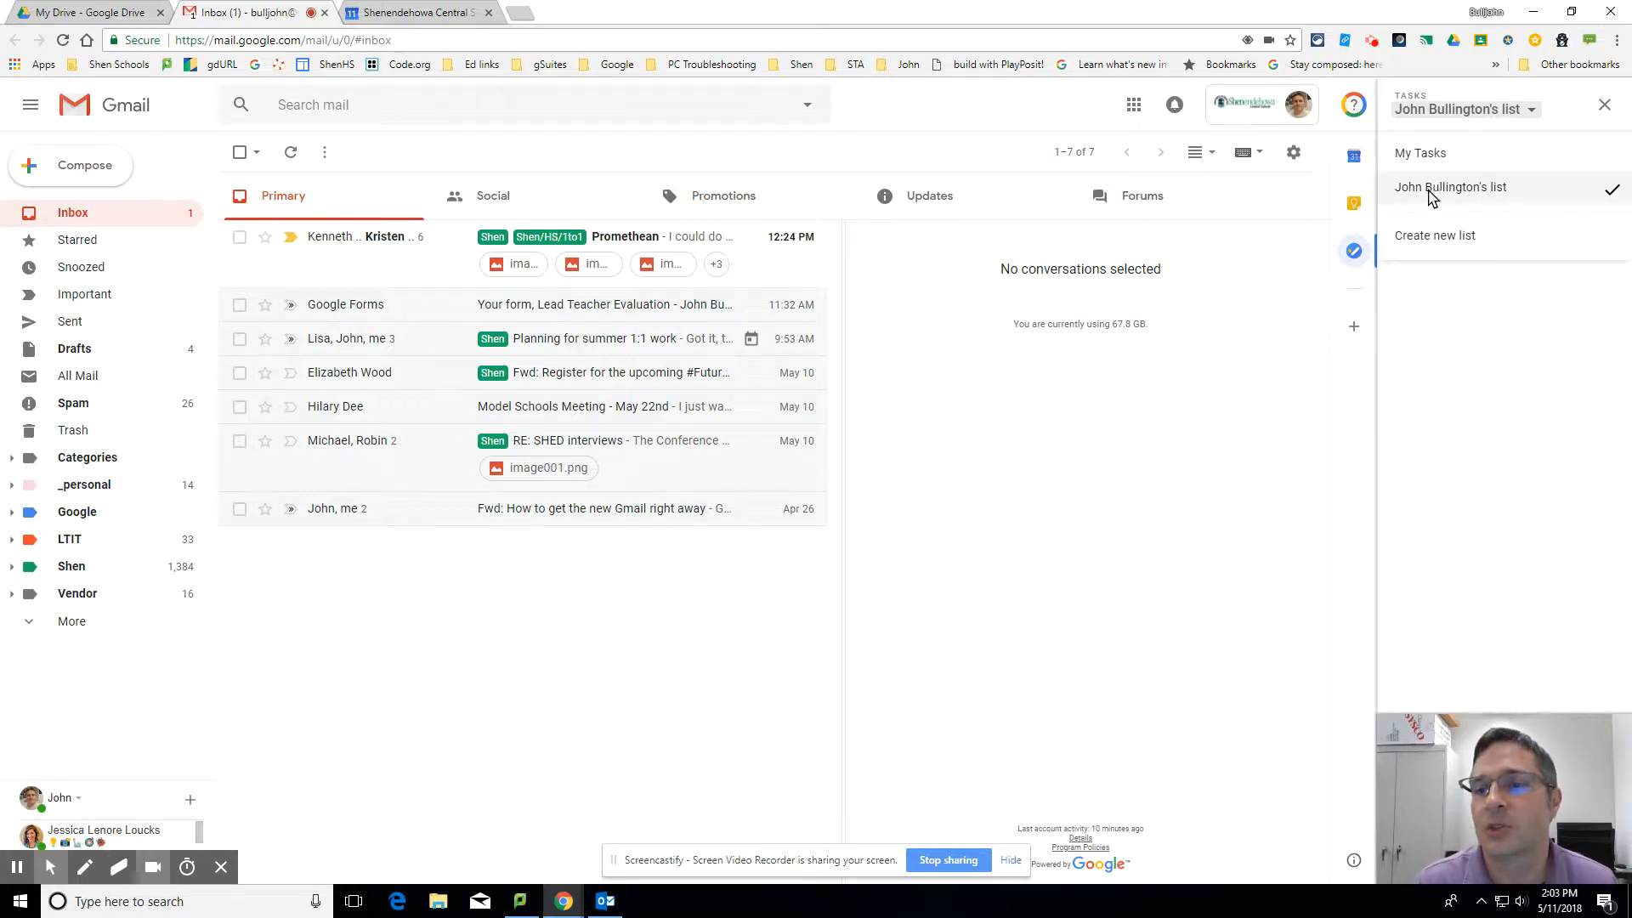
{"action": "left_click", "coordinate": [1354, 255]}
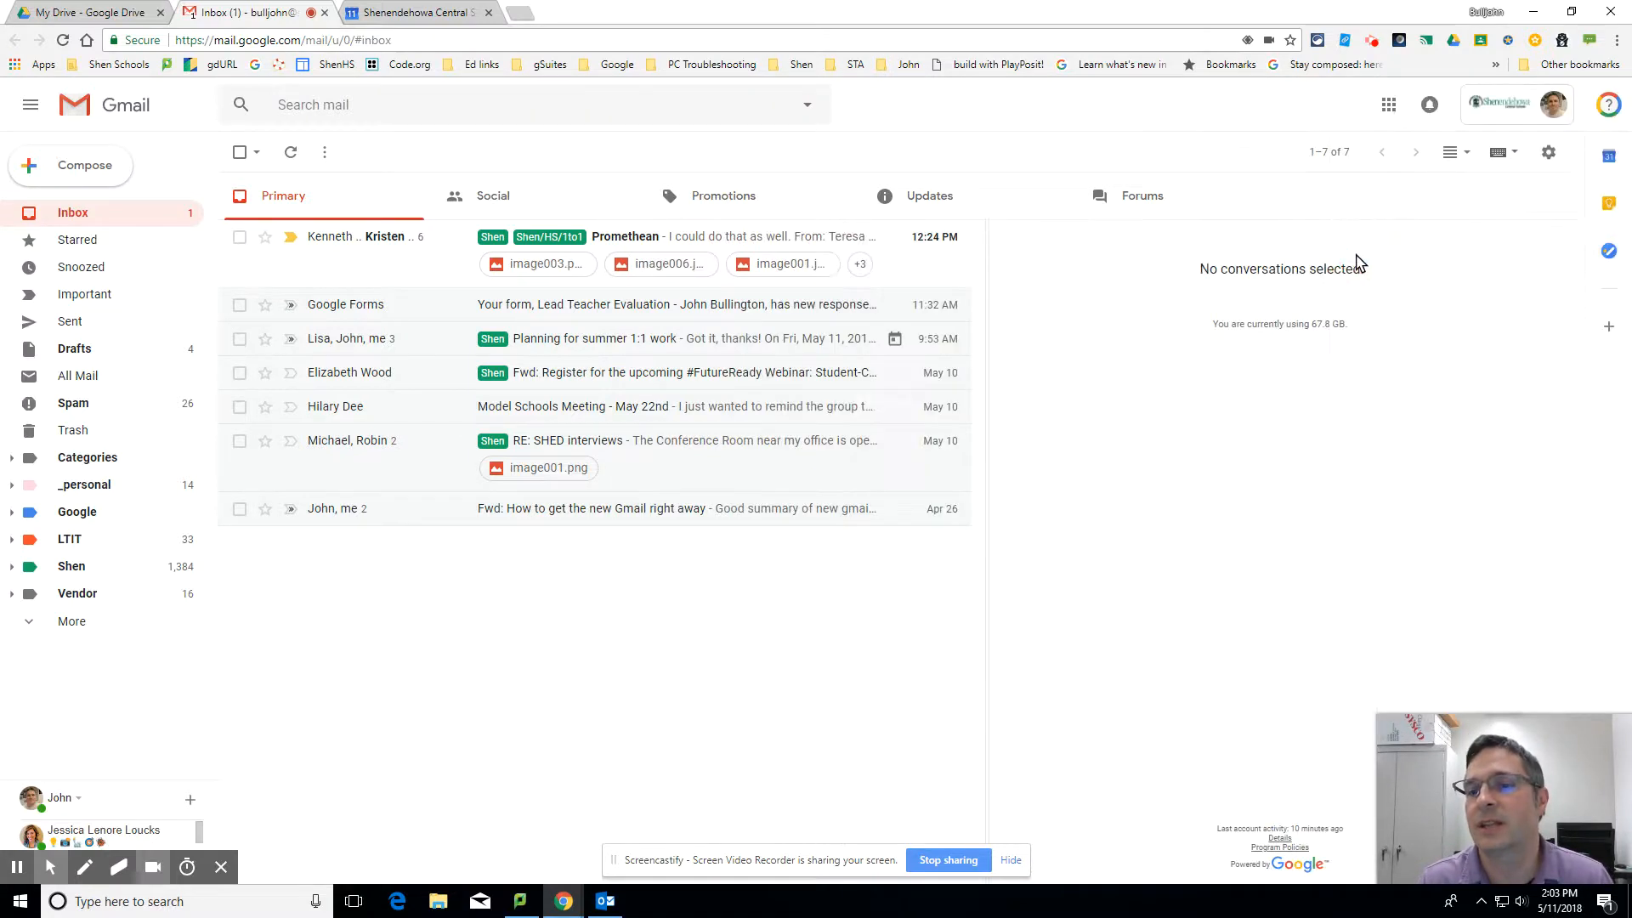
{"action": "left_click", "coordinate": [1608, 255]}
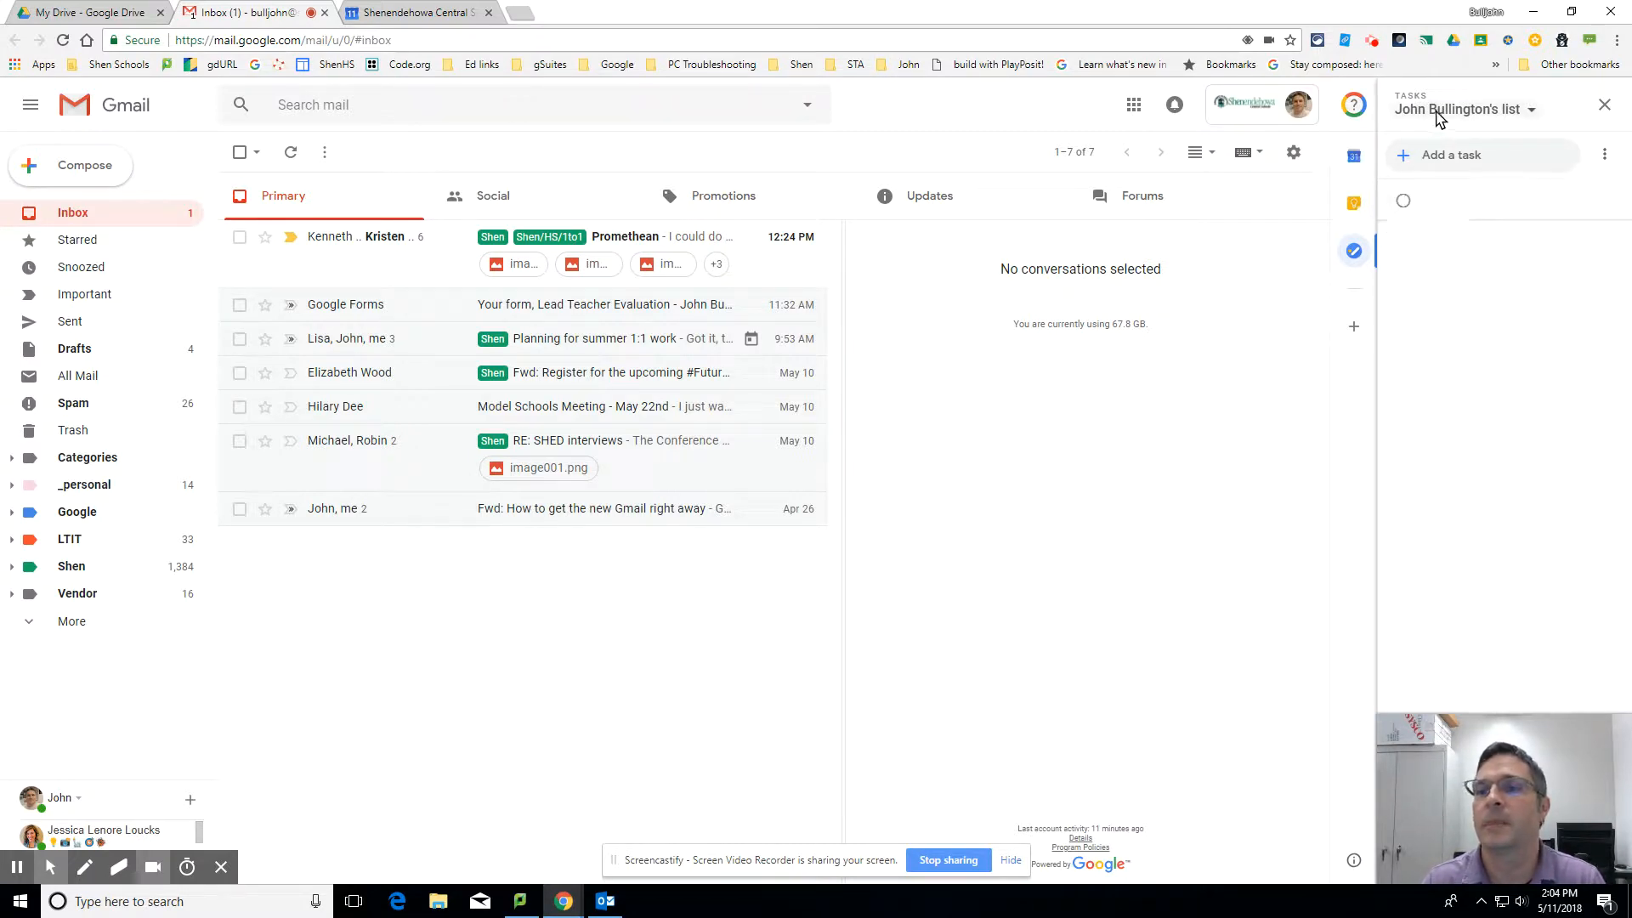
{"action": "left_click", "coordinate": [1603, 105]}
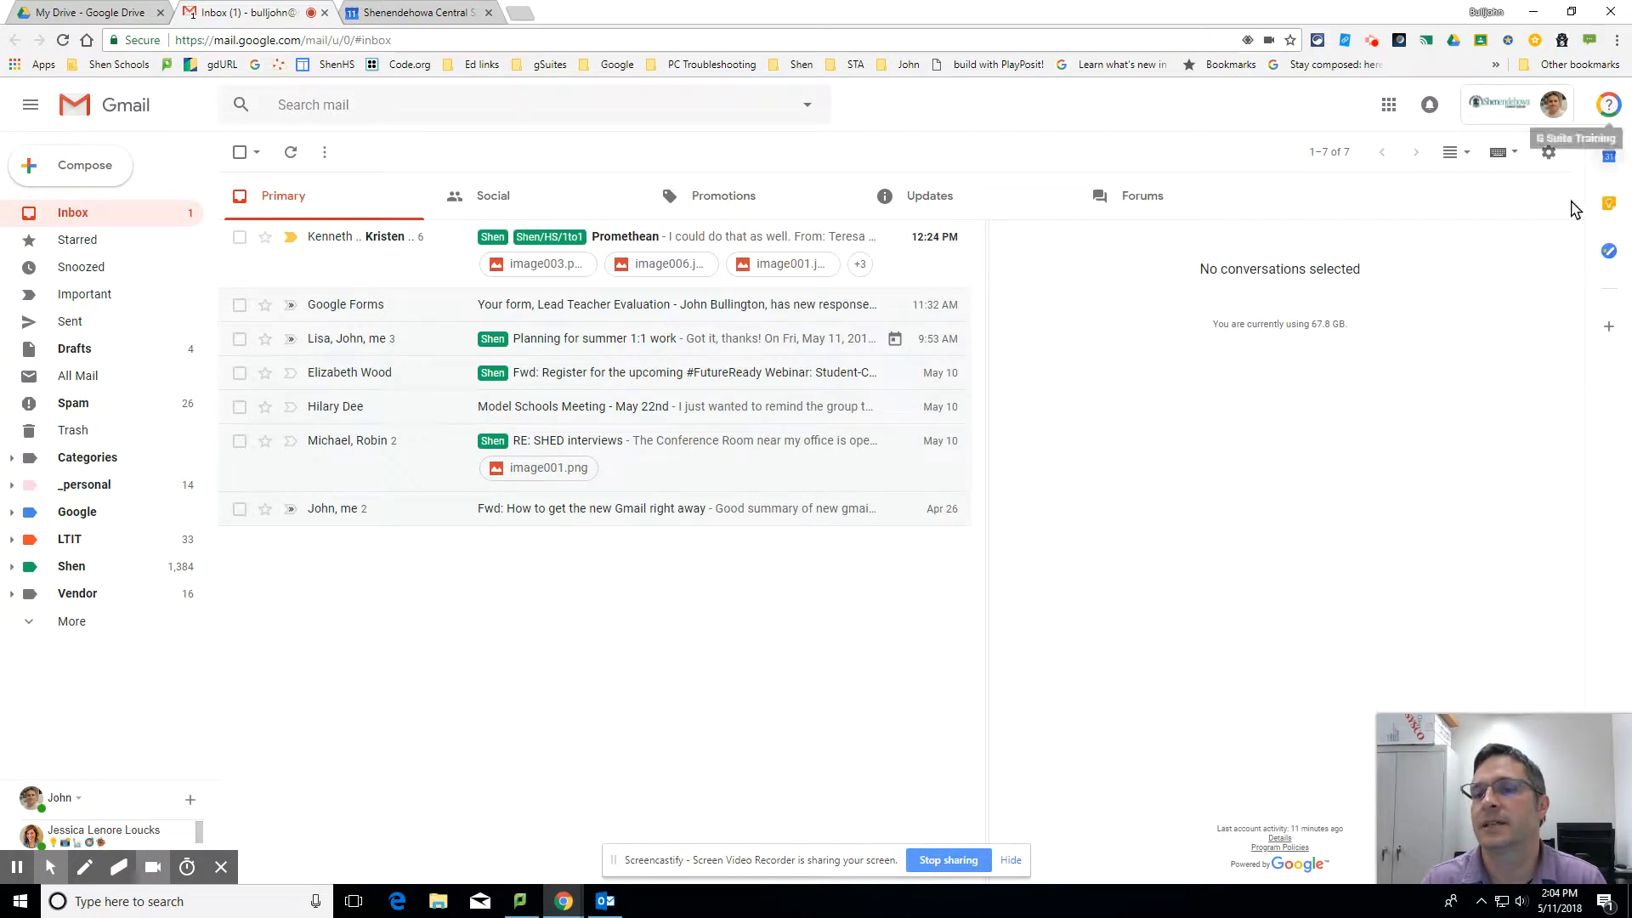
- Open the Keep notes beside the inbox, view the "Notes for google" note and look through the other pinned notes
{"action": "left_click", "coordinate": [1607, 206]}
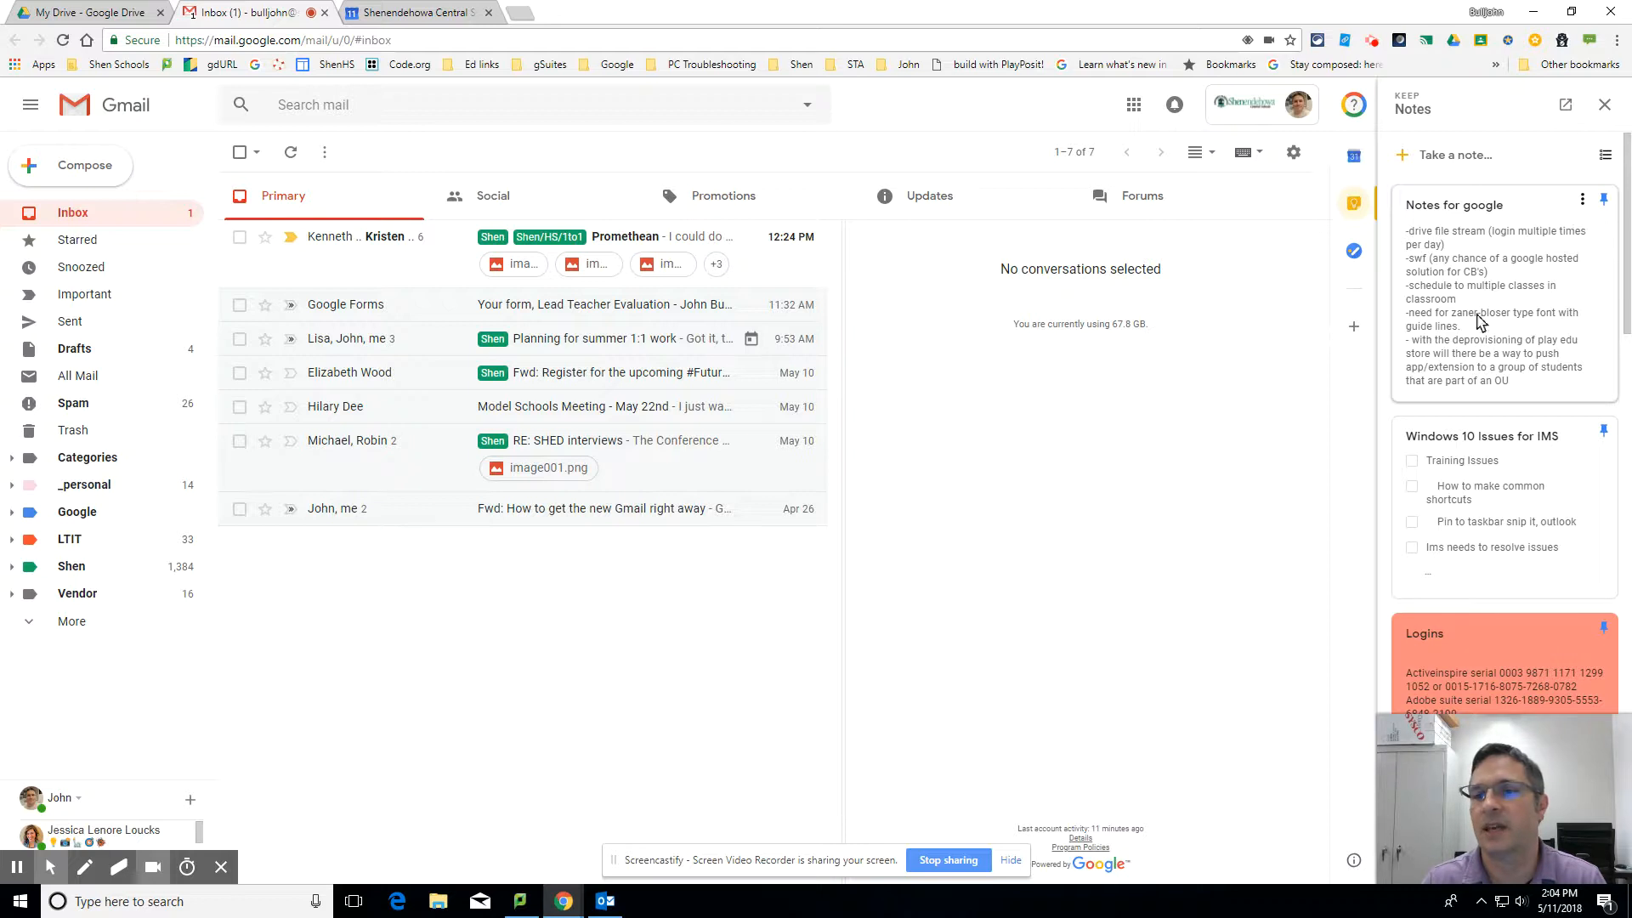
{"action": "left_click", "coordinate": [1478, 245]}
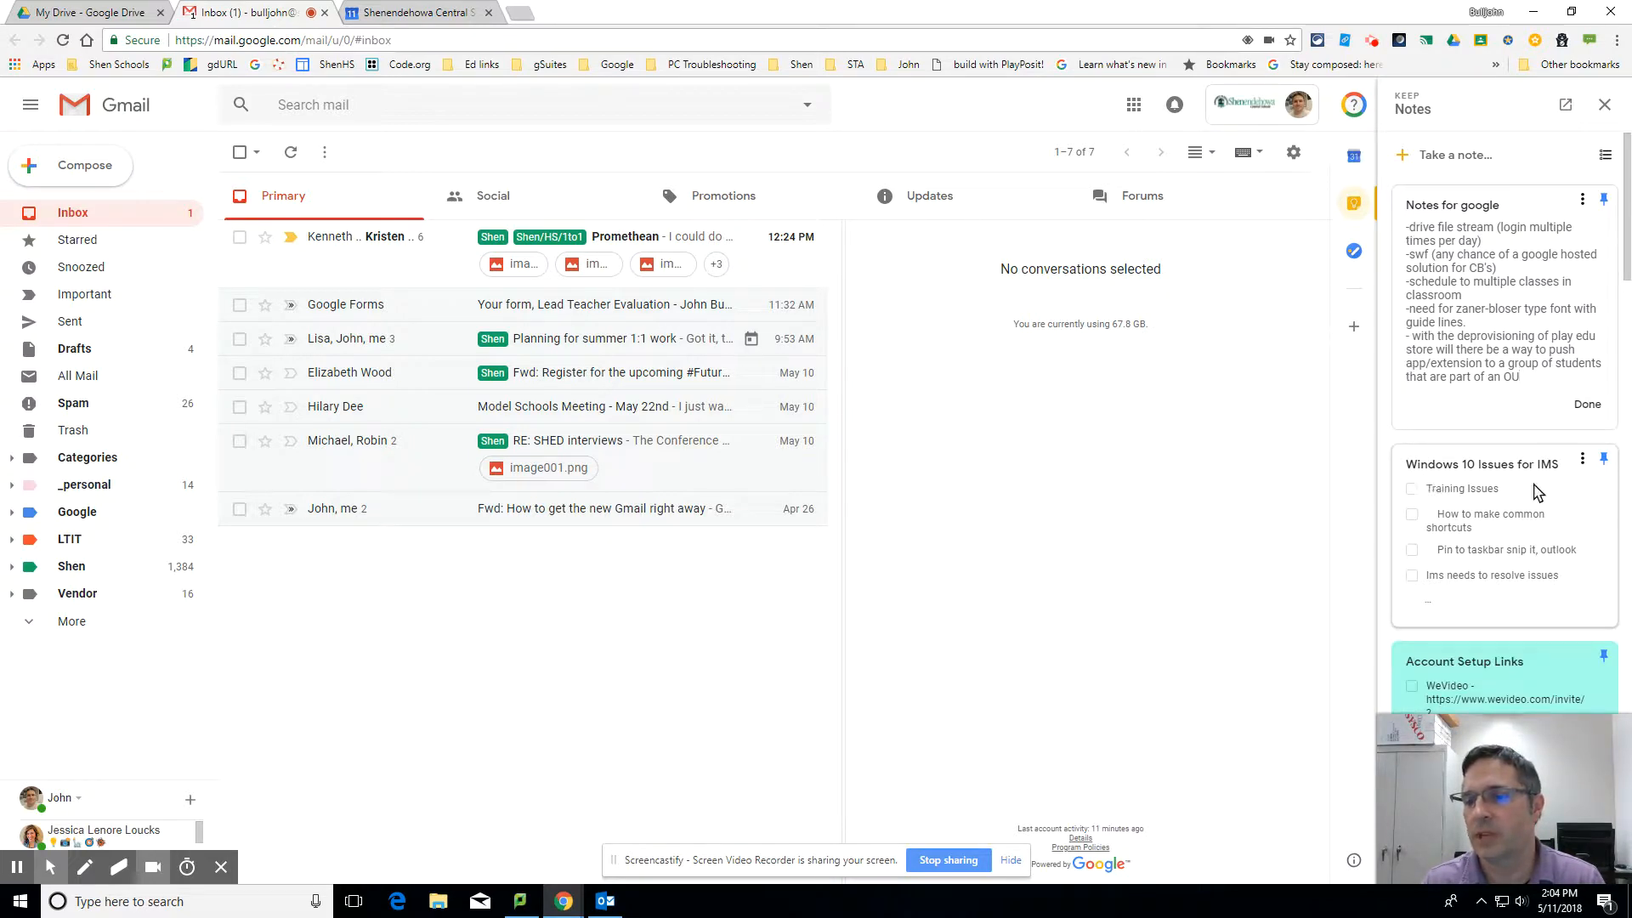
{"action": "scroll", "coordinate": [1574, 623], "scroll_direction": "down", "scroll_amount": 7}
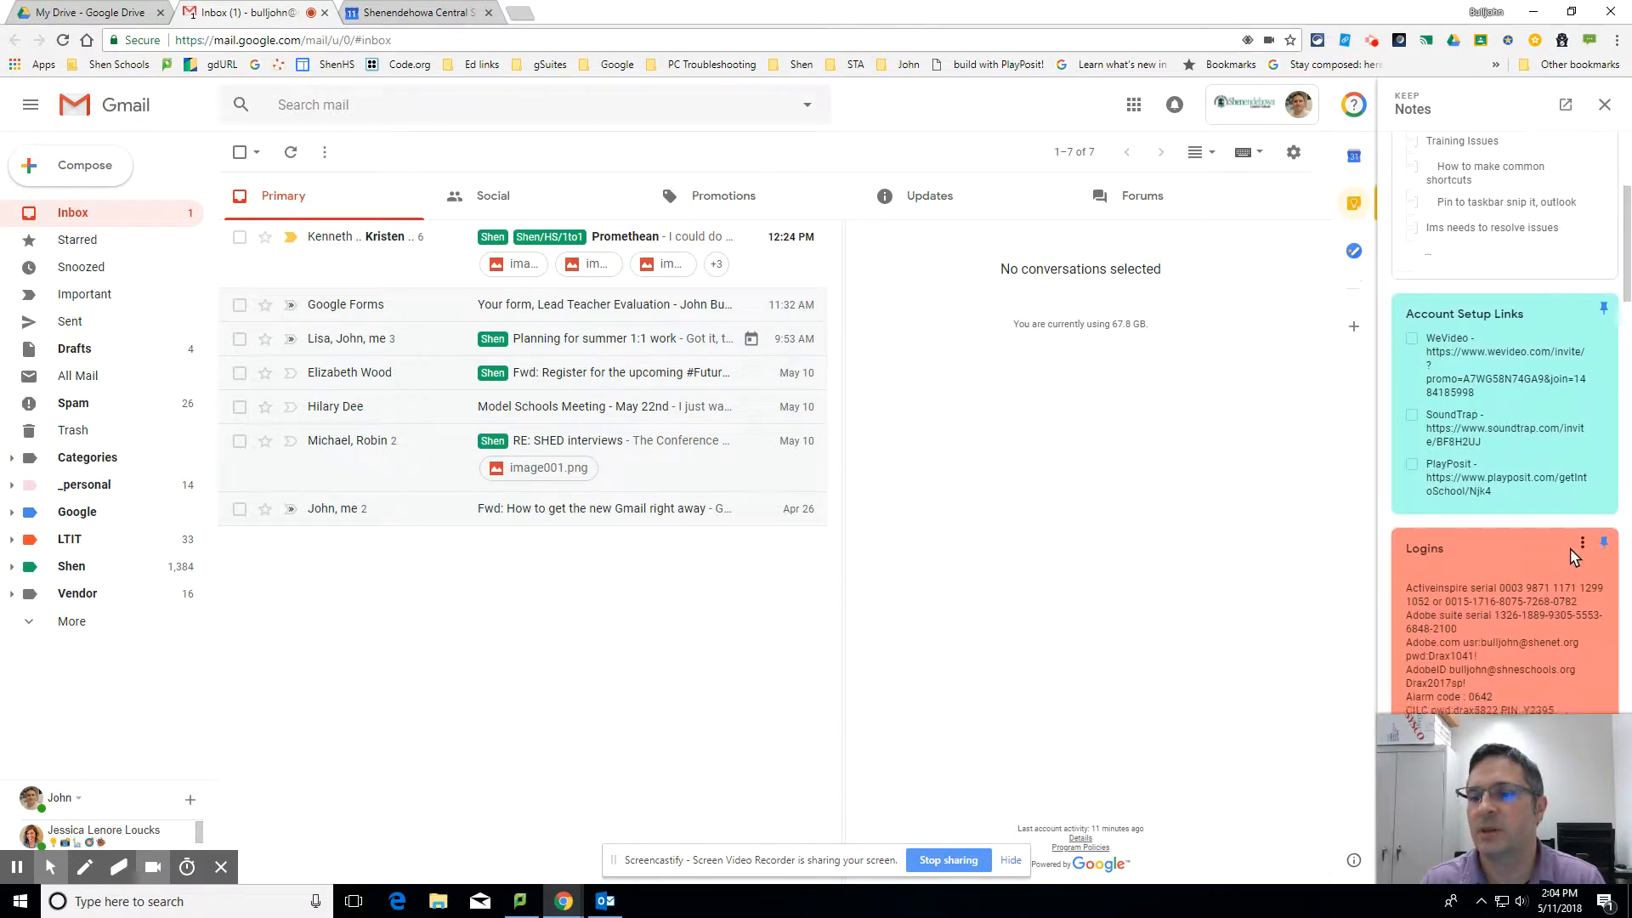
{"action": "scroll", "coordinate": [1574, 556], "scroll_direction": "up", "scroll_amount": 7}
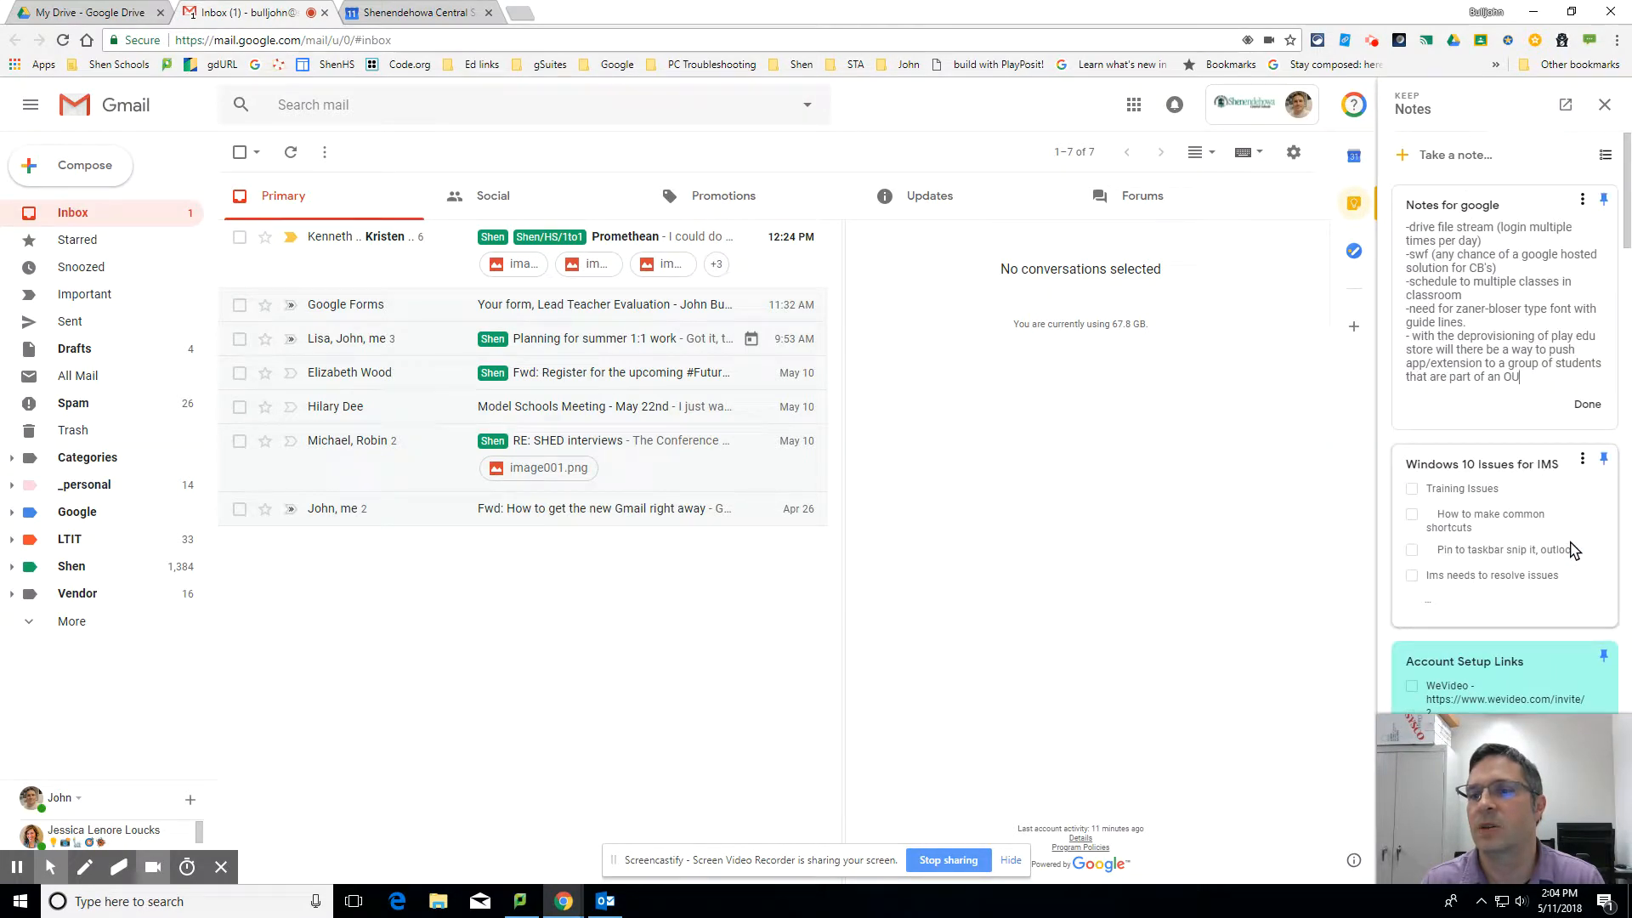
- Start a new Keep note to view its title and text fields, and finish it empty
{"action": "left_click", "coordinate": [1457, 159]}
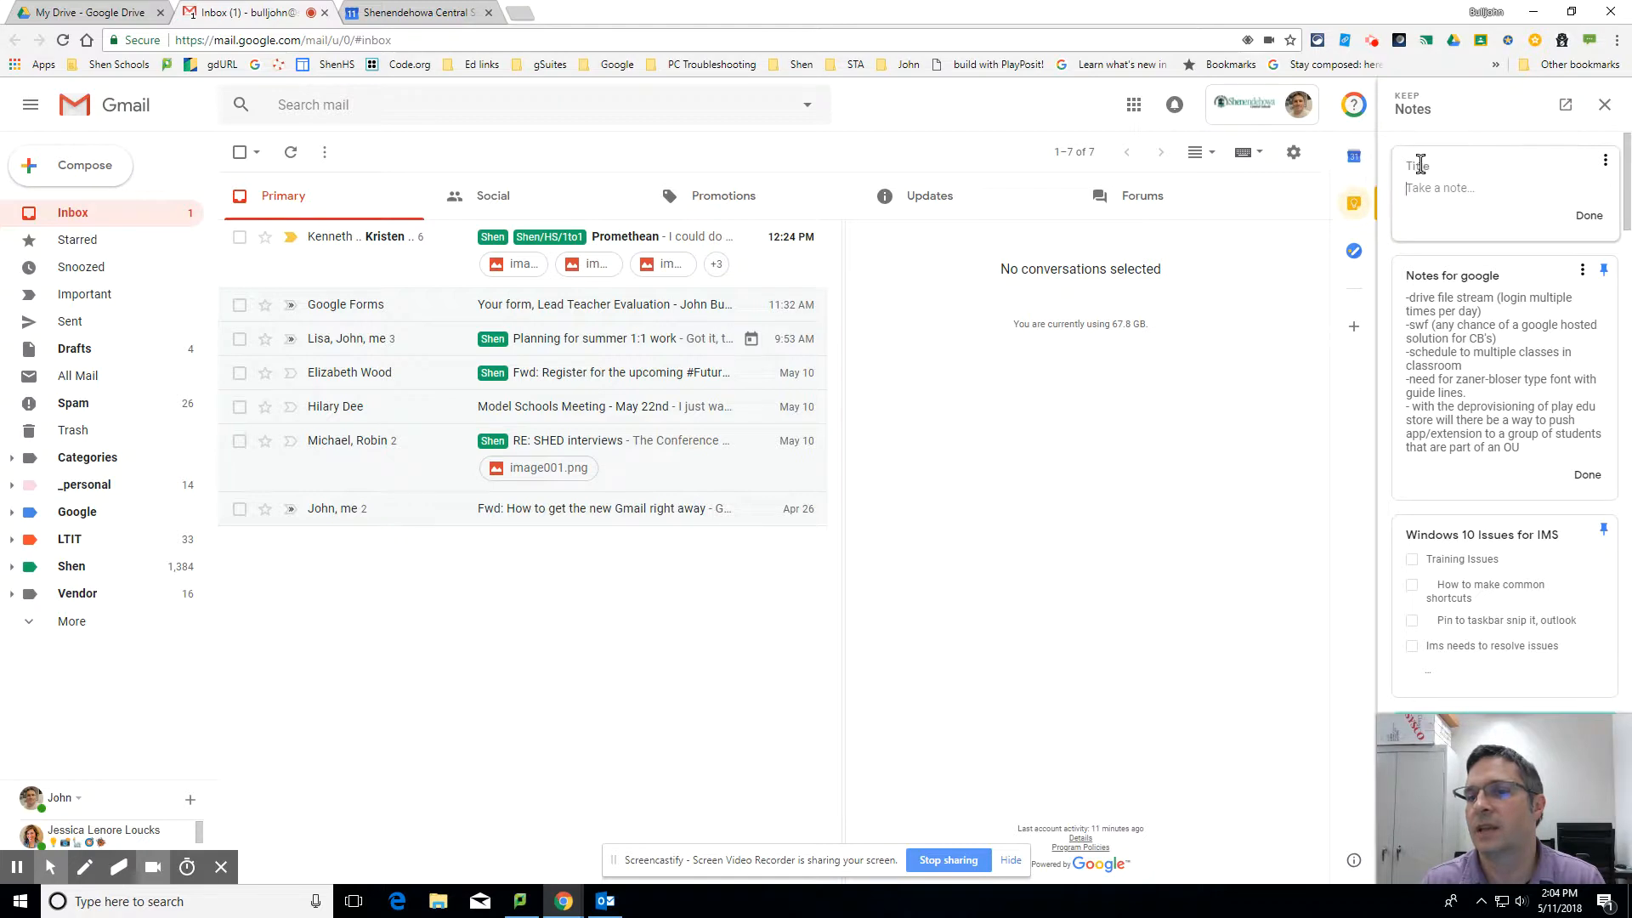
{"action": "left_click", "coordinate": [1604, 160]}
{"action": "left_click", "coordinate": [1424, 190]}
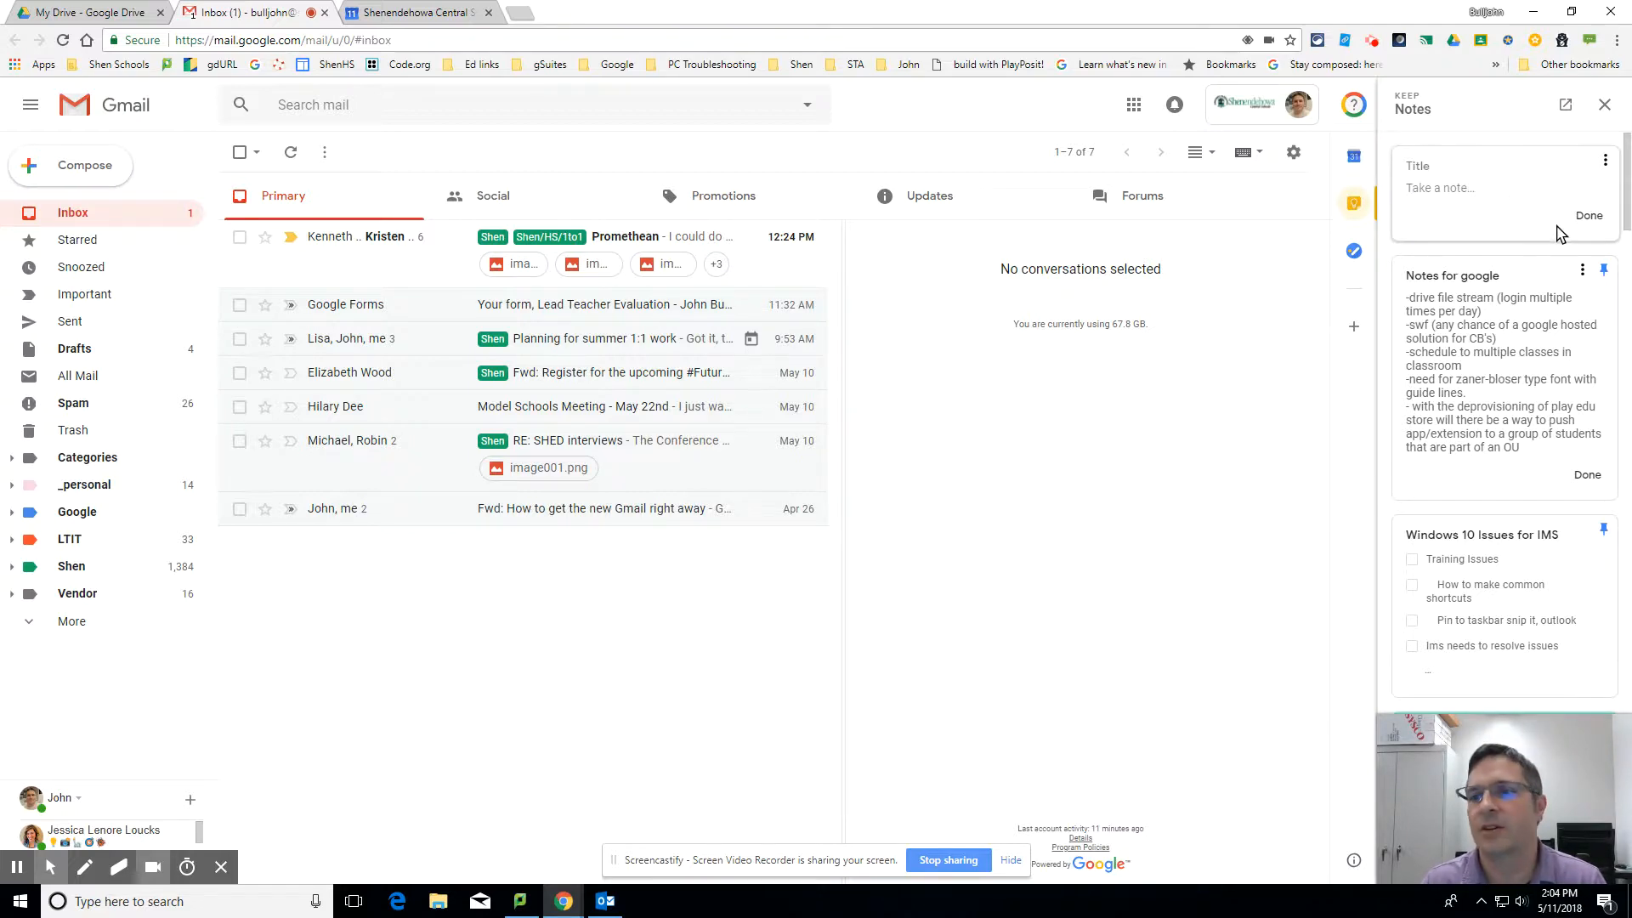
{"action": "left_click", "coordinate": [1588, 217]}
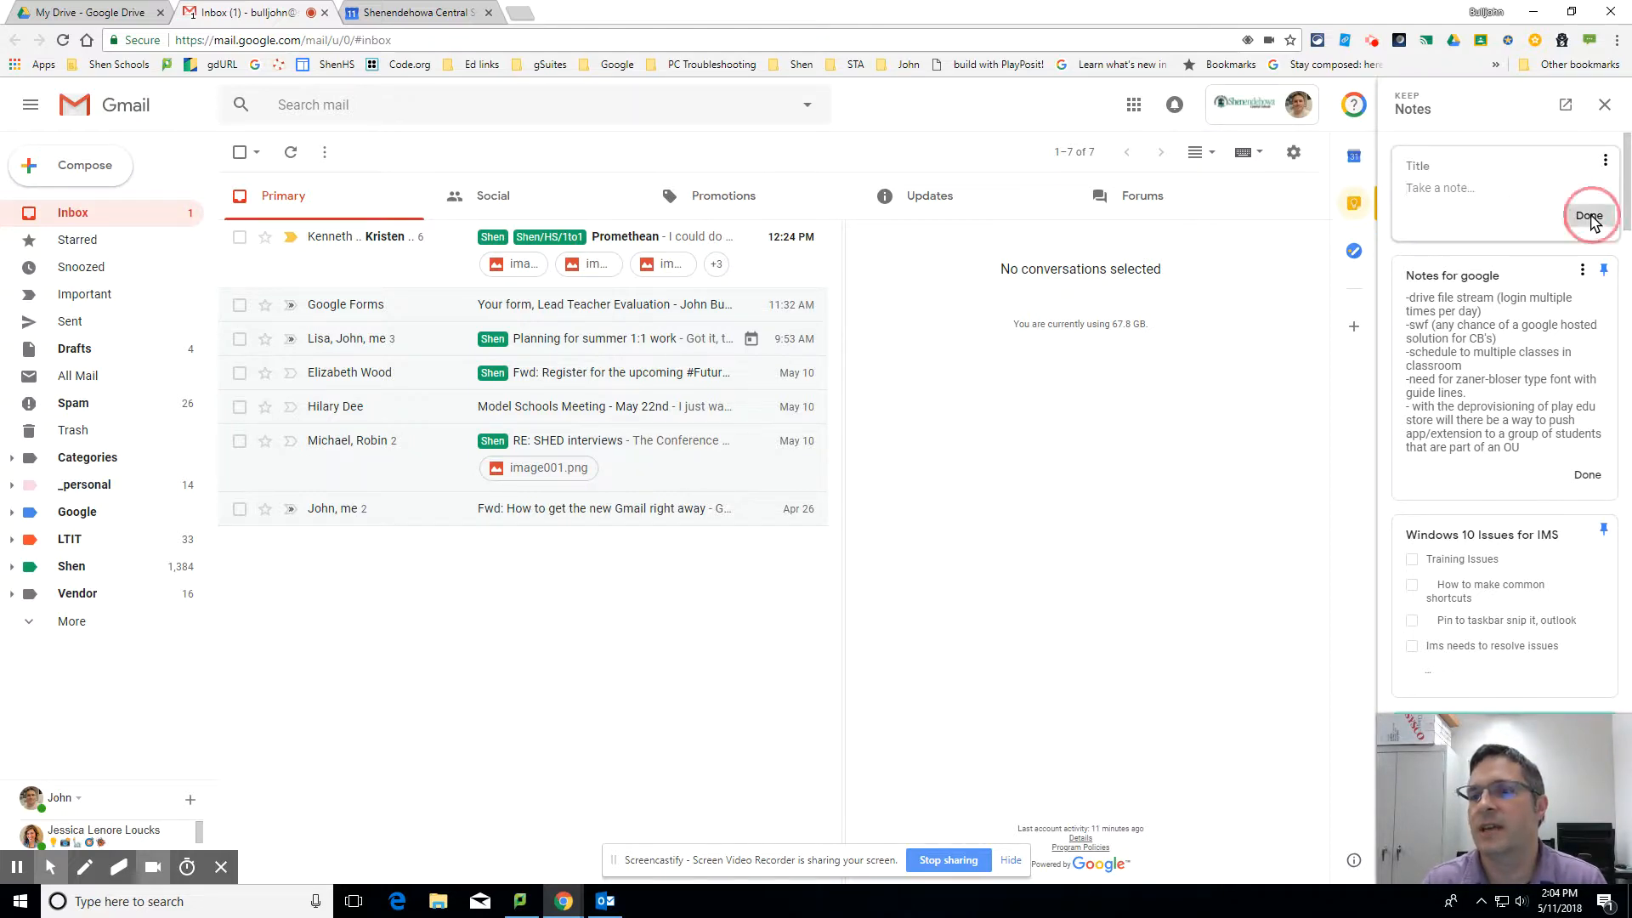
- Open the full Google Keep site, view the notes labelled Conference and Goals/Accomplishments, and return to all notes
{"action": "left_click", "coordinate": [1566, 107]}
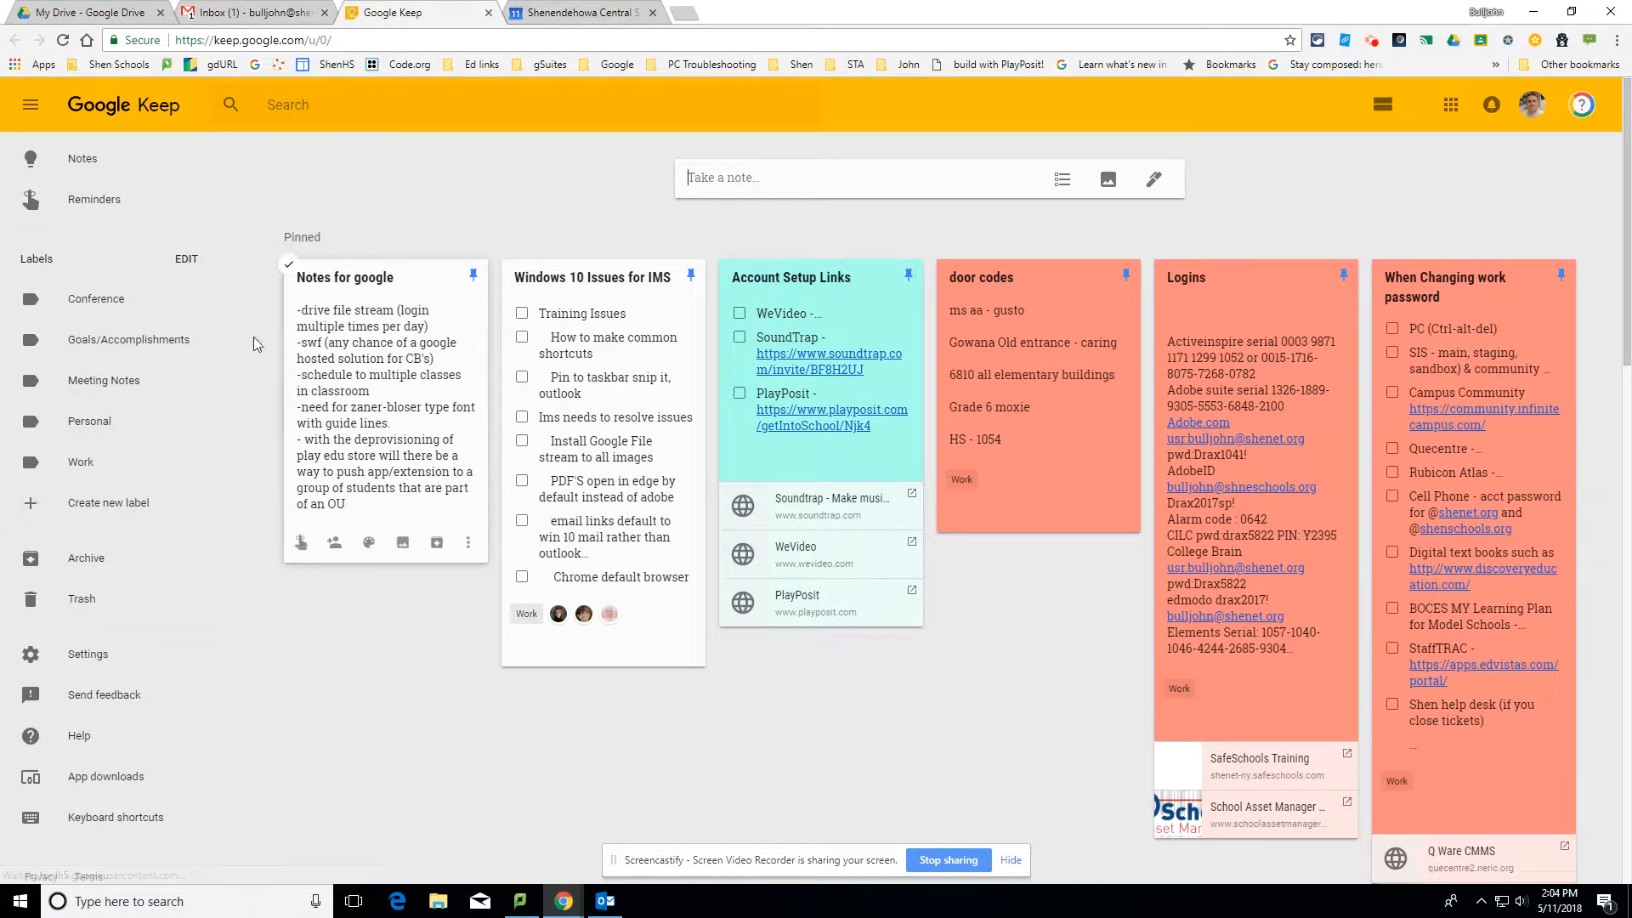
{"action": "left_click", "coordinate": [93, 304]}
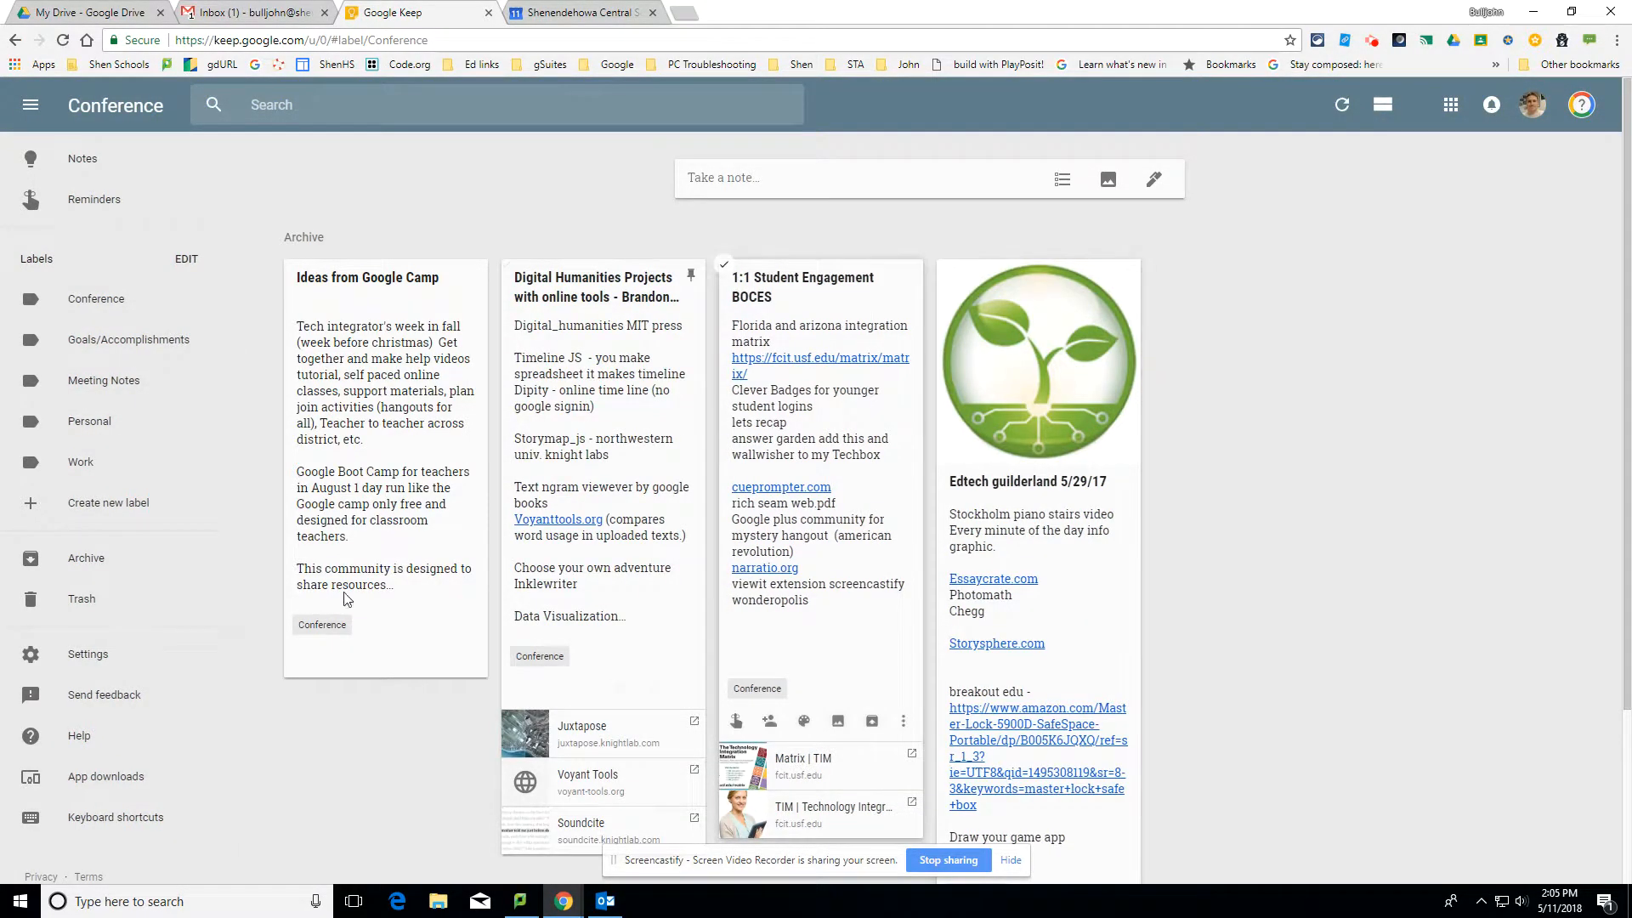
{"action": "left_click", "coordinate": [134, 352]}
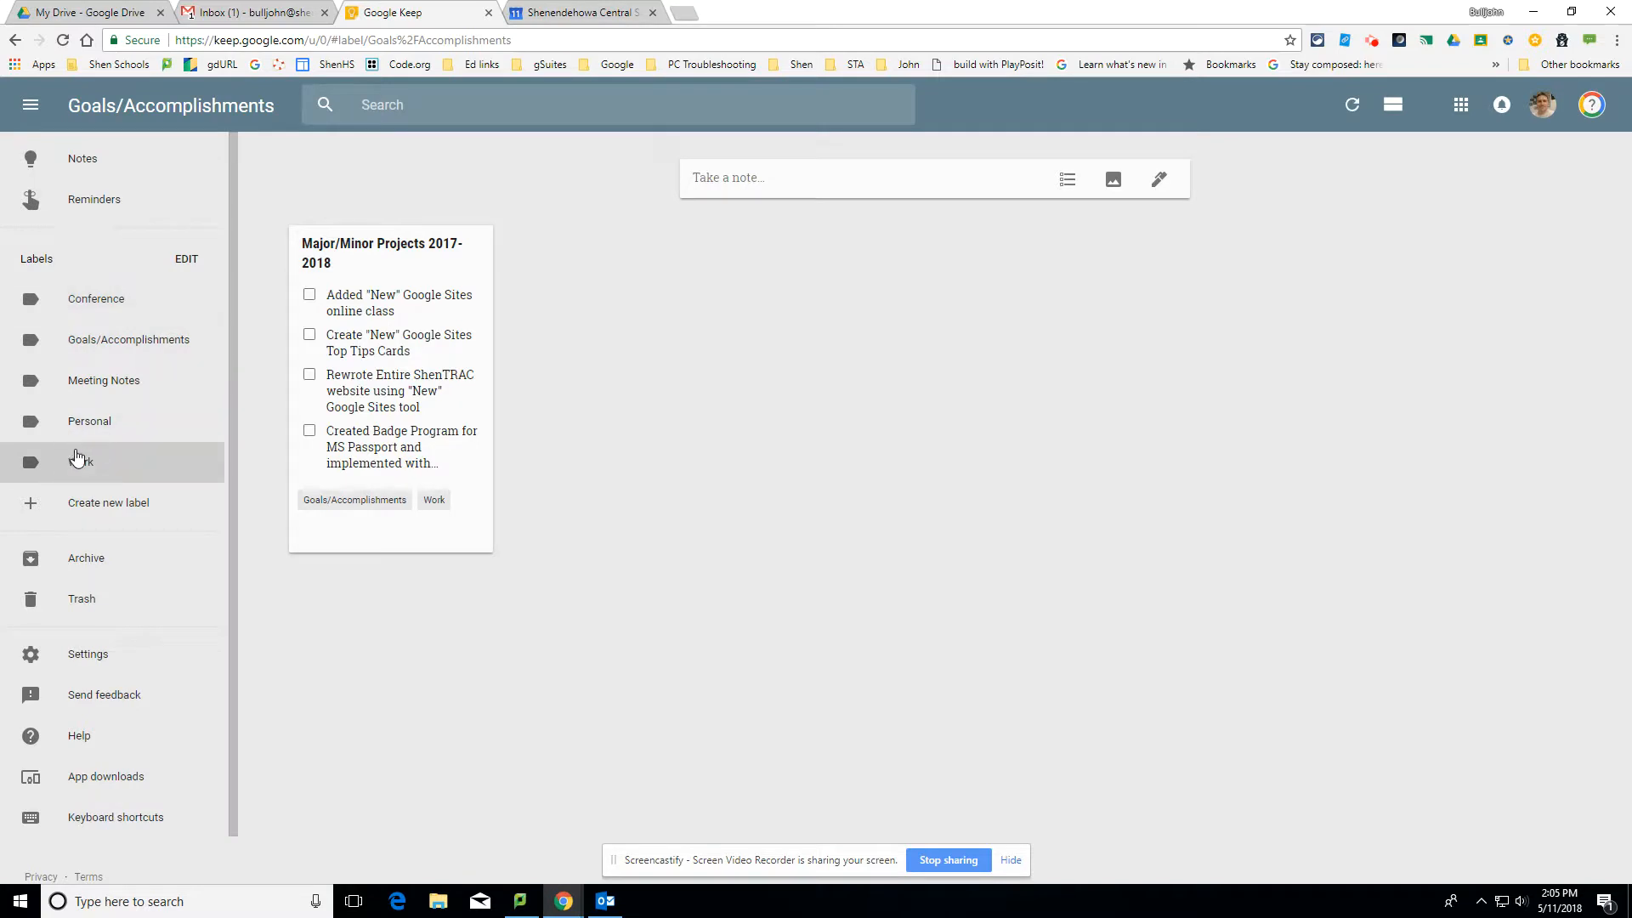
{"action": "left_click", "coordinate": [90, 158]}
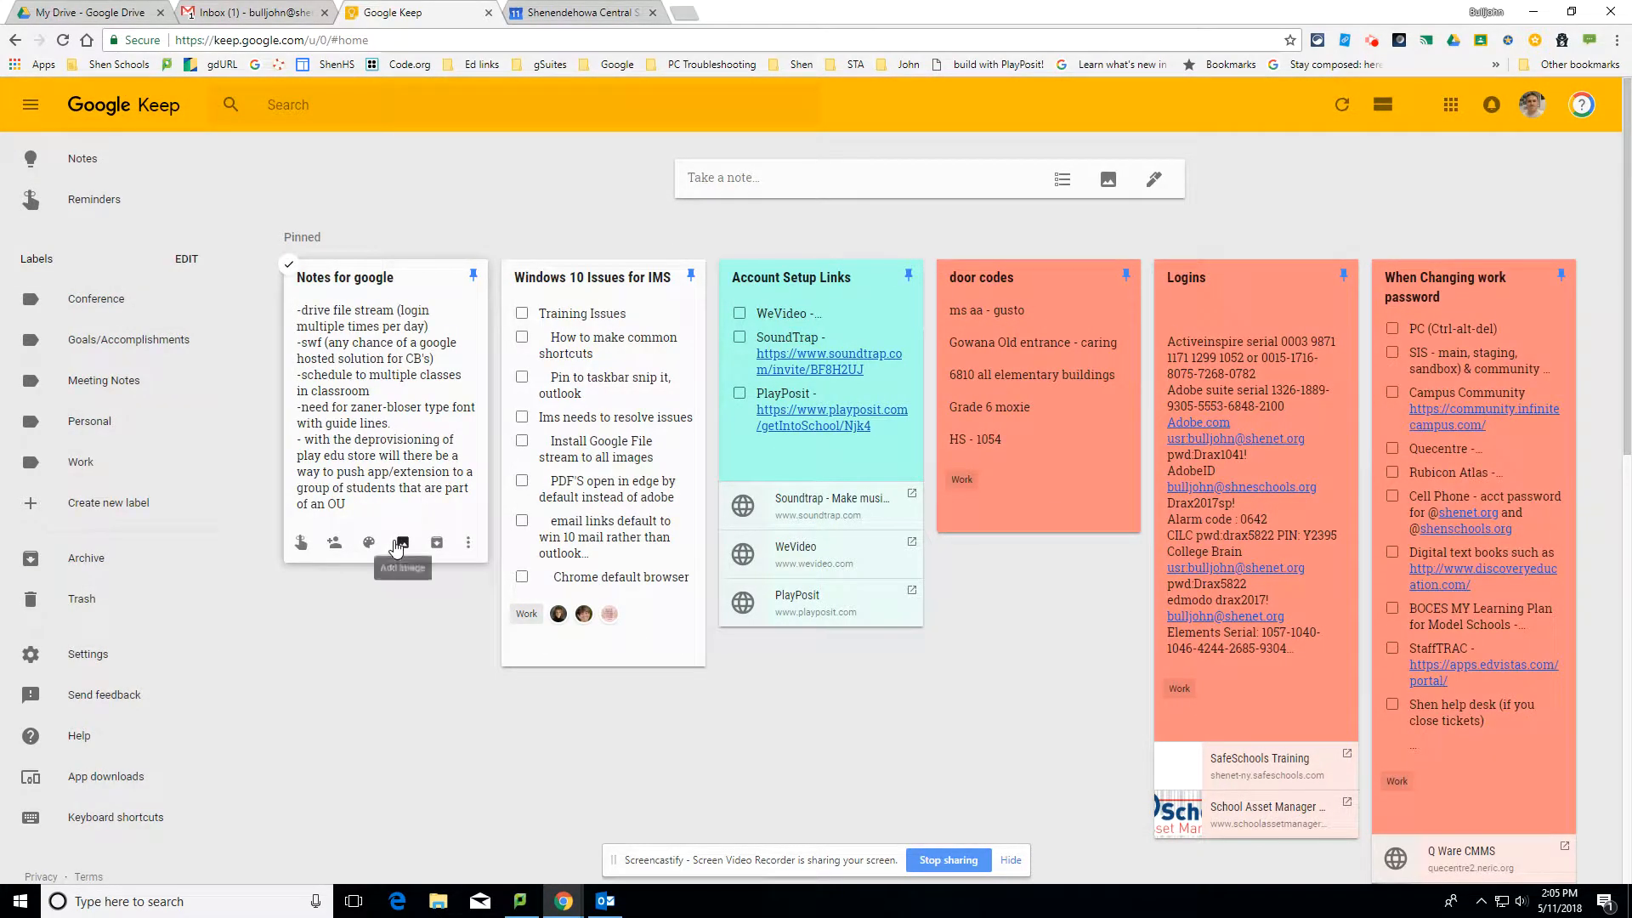
- Show the reminder options for the "Notes for google" note
{"action": "mouse_move", "coordinate": [381, 550]}
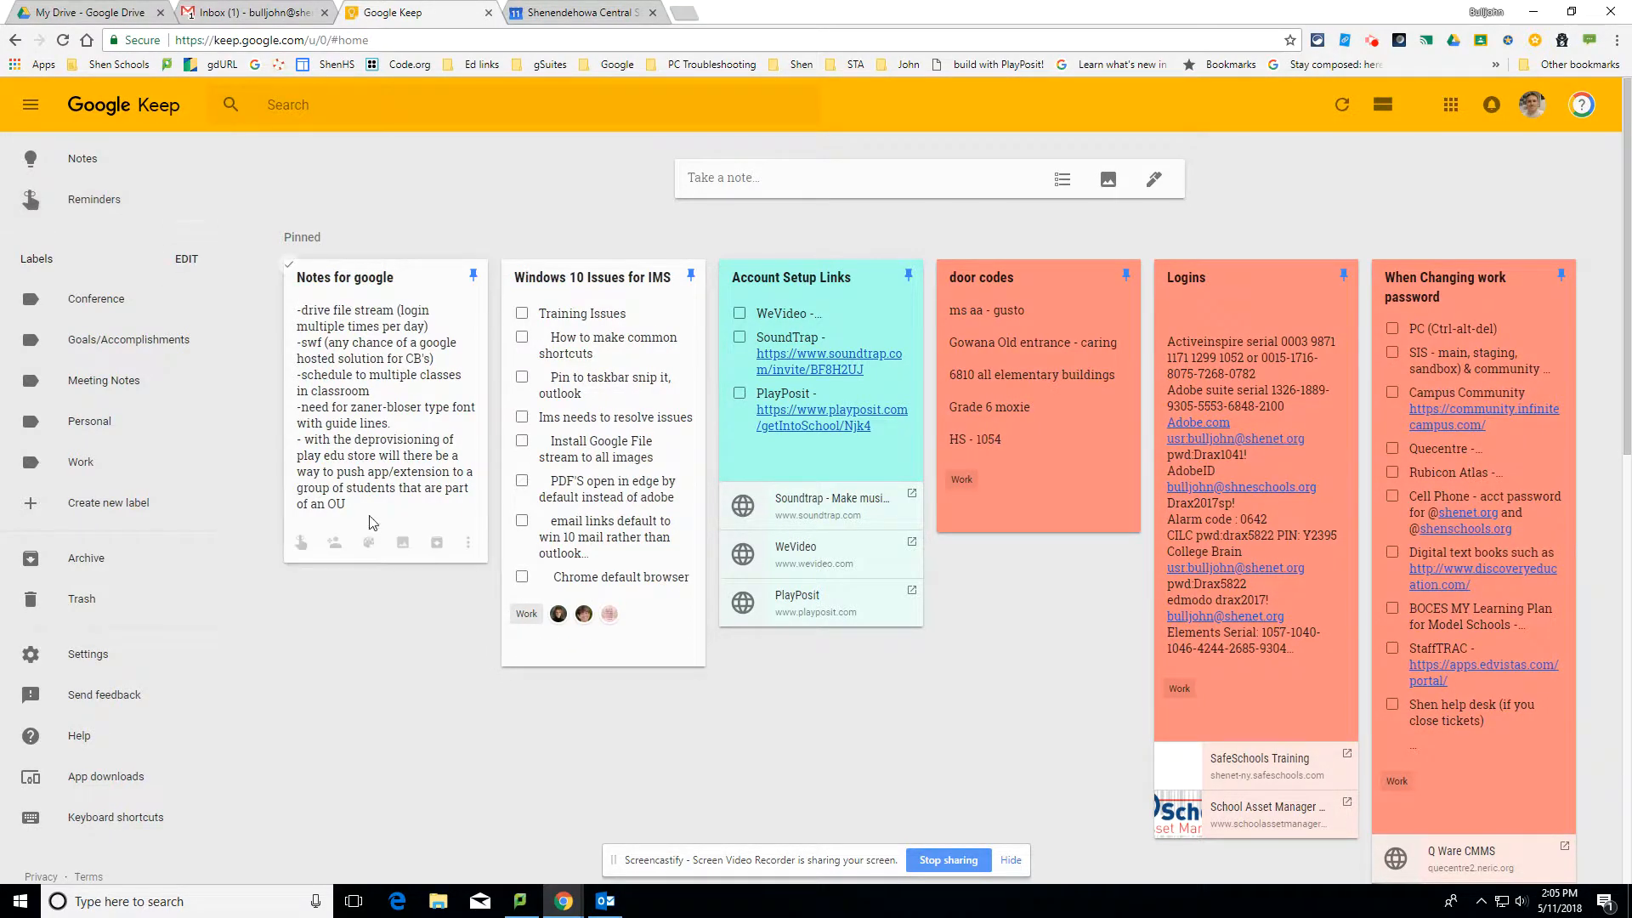
{"action": "left_click", "coordinate": [302, 546]}
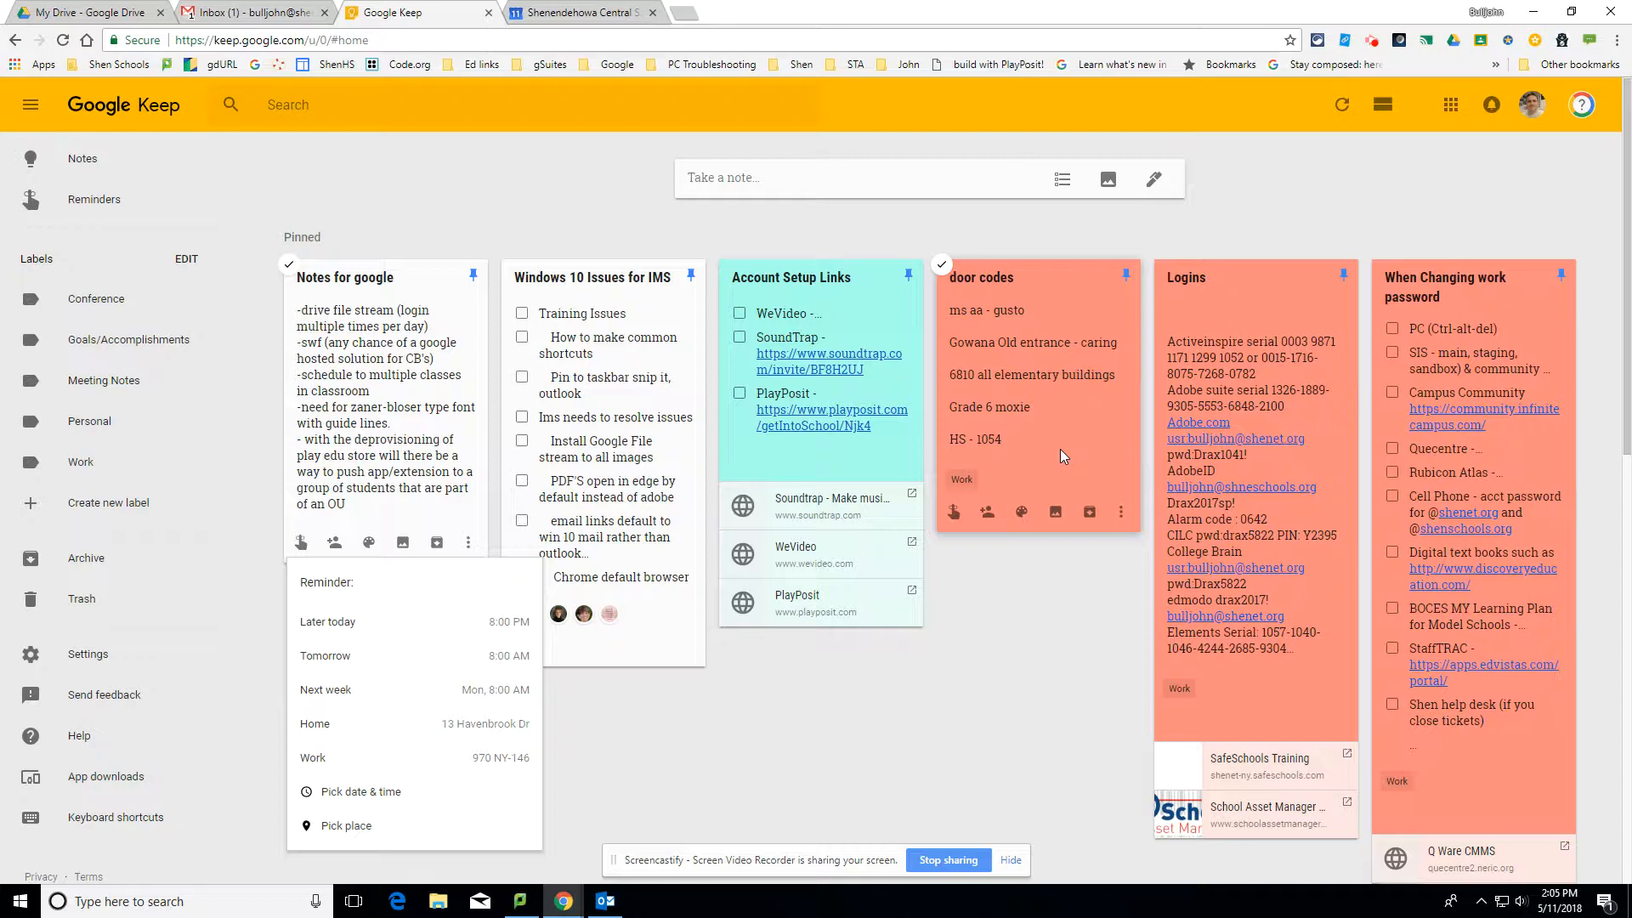
- Create a drawing note and sketch a horizontal line, a vertical line crossing it and a small square in the upper-left corner of the crossing
{"action": "left_click", "coordinate": [1154, 182]}
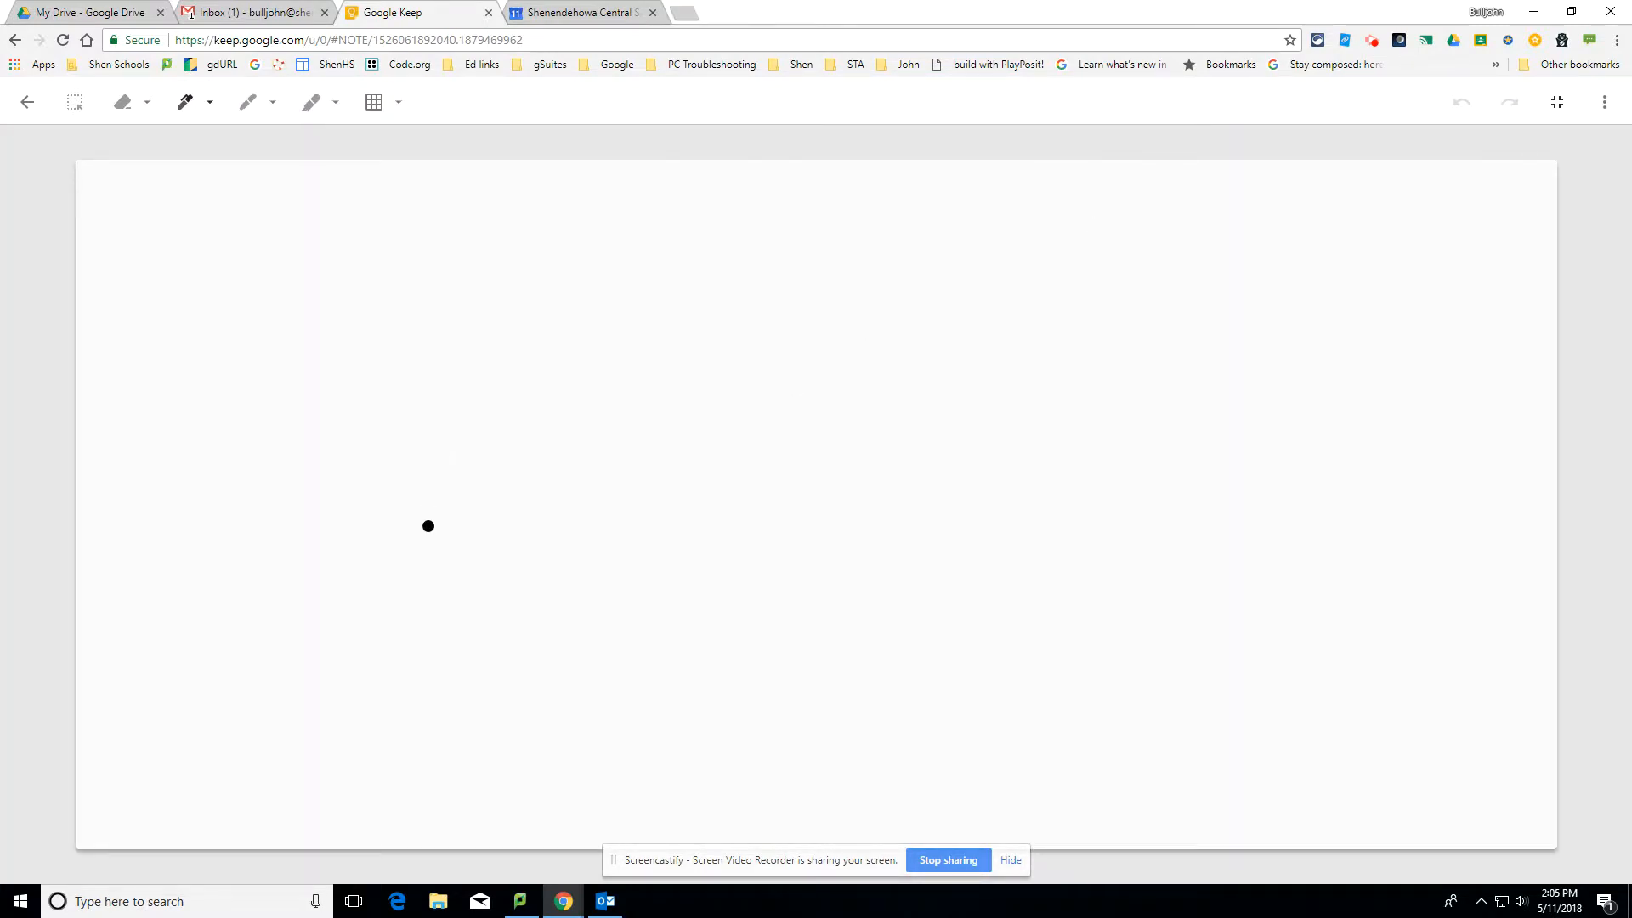
{"action": "left_click_drag", "start_coordinate": [401, 475], "coordinate": [926, 484]}
{"action": "left_click_drag", "start_coordinate": [769, 659], "coordinate": [763, 314]}
{"action": "mouse_move", "coordinate": [717, 436]}
{"action": "left_mouse_down"}
{"action": "mouse_move", "coordinate": [737, 467]}
{"action": "mouse_move", "coordinate": [750, 437]}
{"action": "mouse_move", "coordinate": [728, 434]}
{"action": "left_mouse_up"}
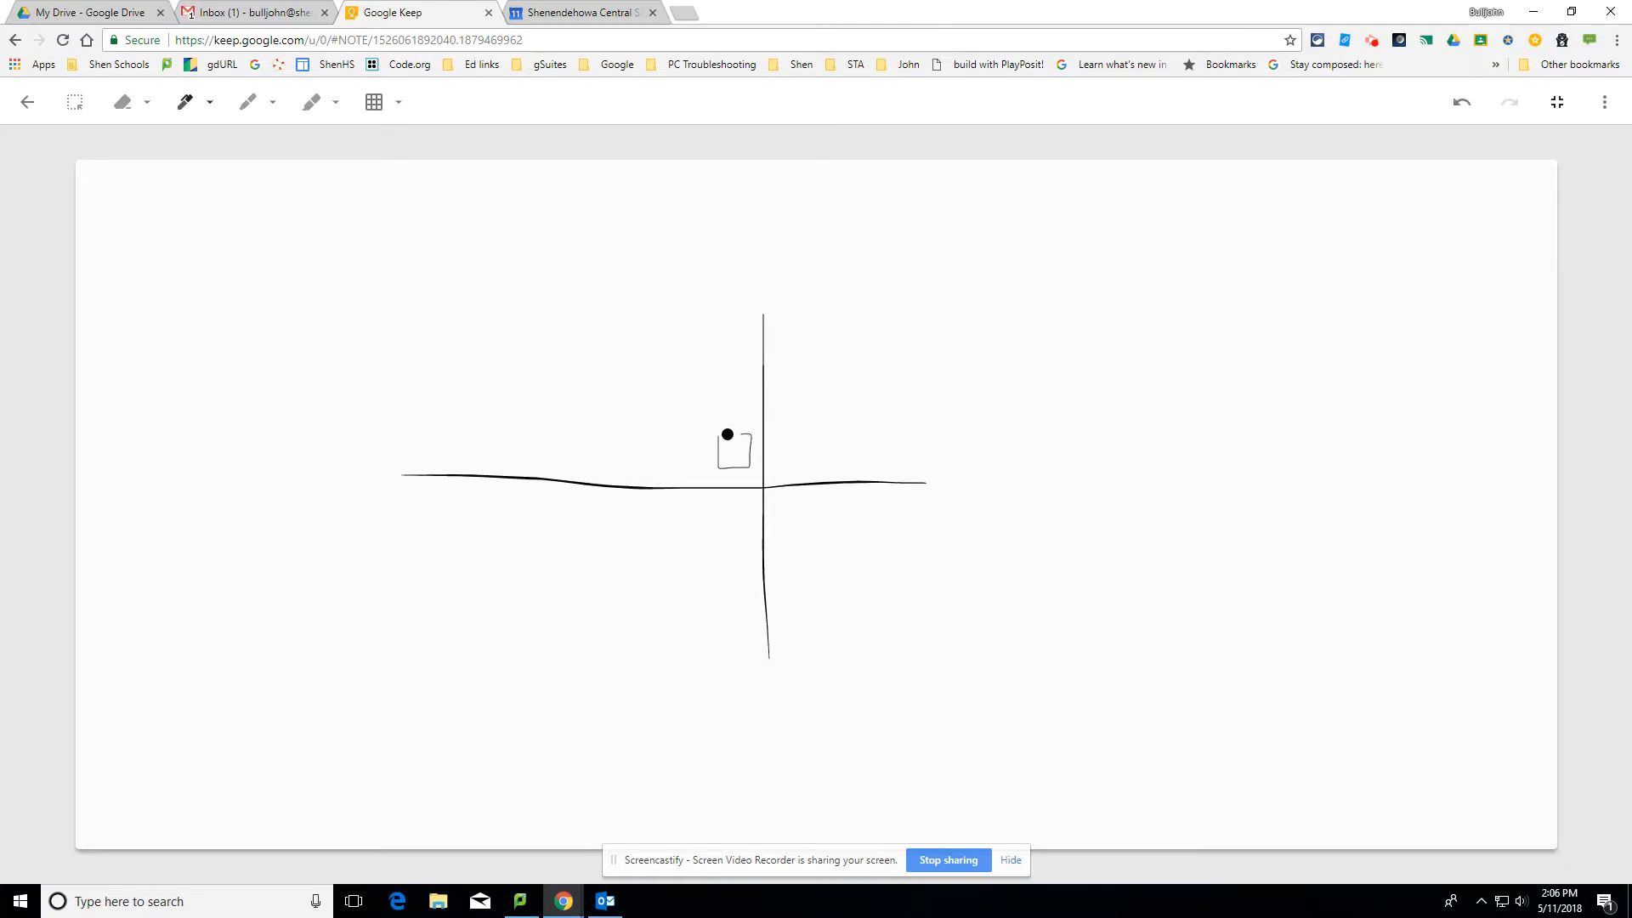
- Review the drawing's pen colour and size options and its background grid options
{"action": "left_click", "coordinate": [274, 106]}
{"action": "left_click", "coordinate": [209, 103]}
{"action": "left_click", "coordinate": [210, 103]}
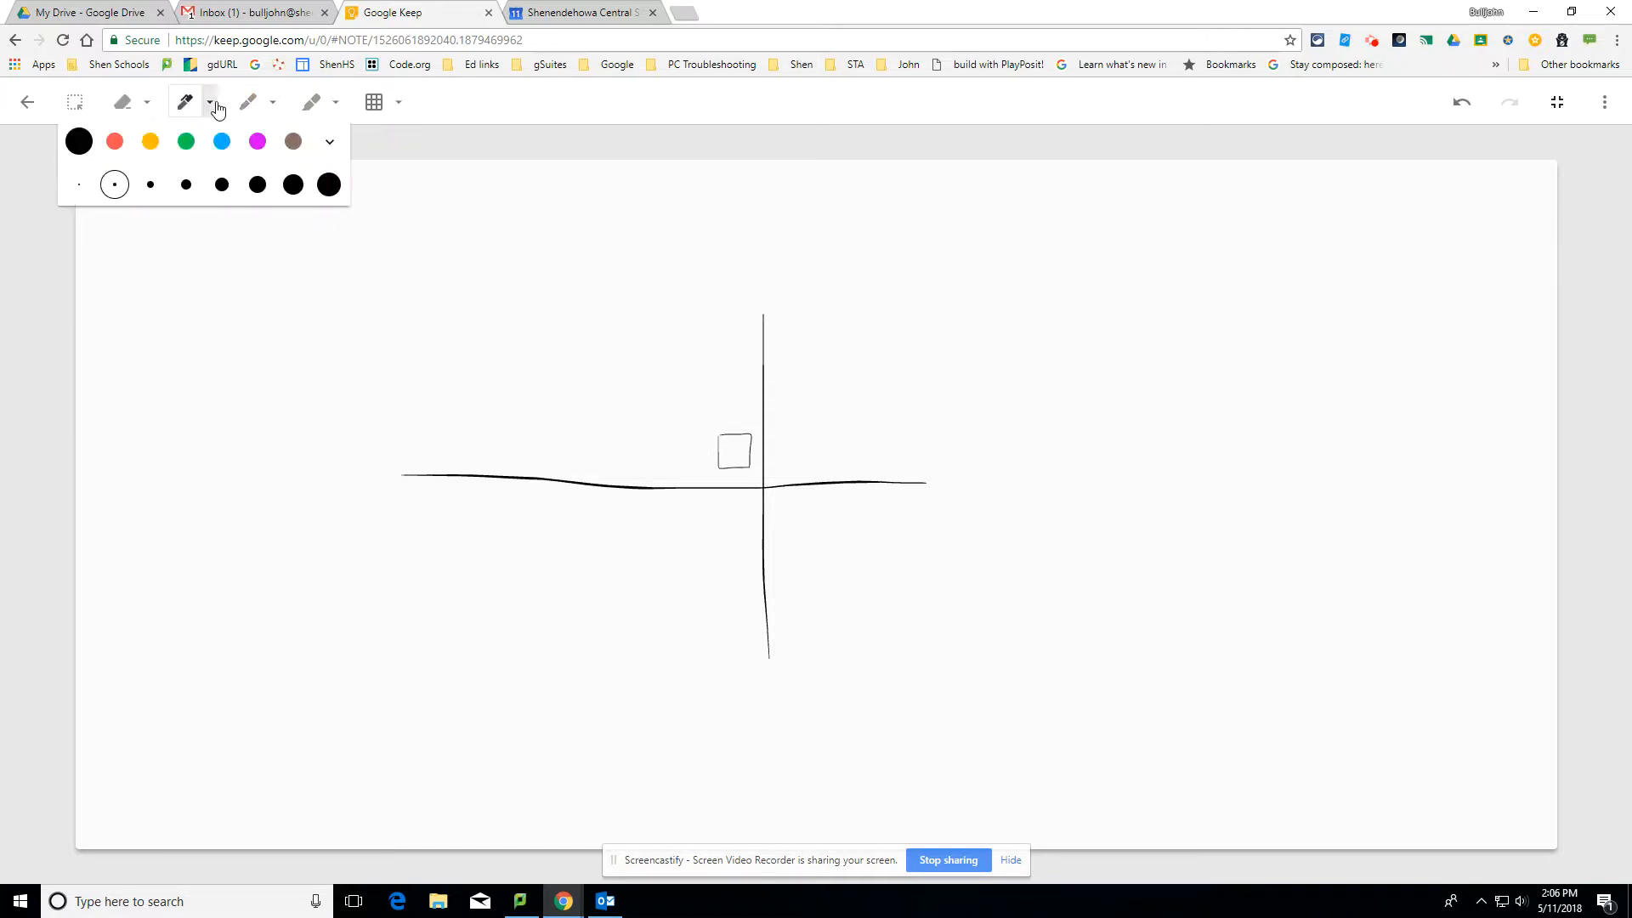
{"action": "left_click", "coordinate": [123, 106]}
{"action": "left_click", "coordinate": [396, 104]}
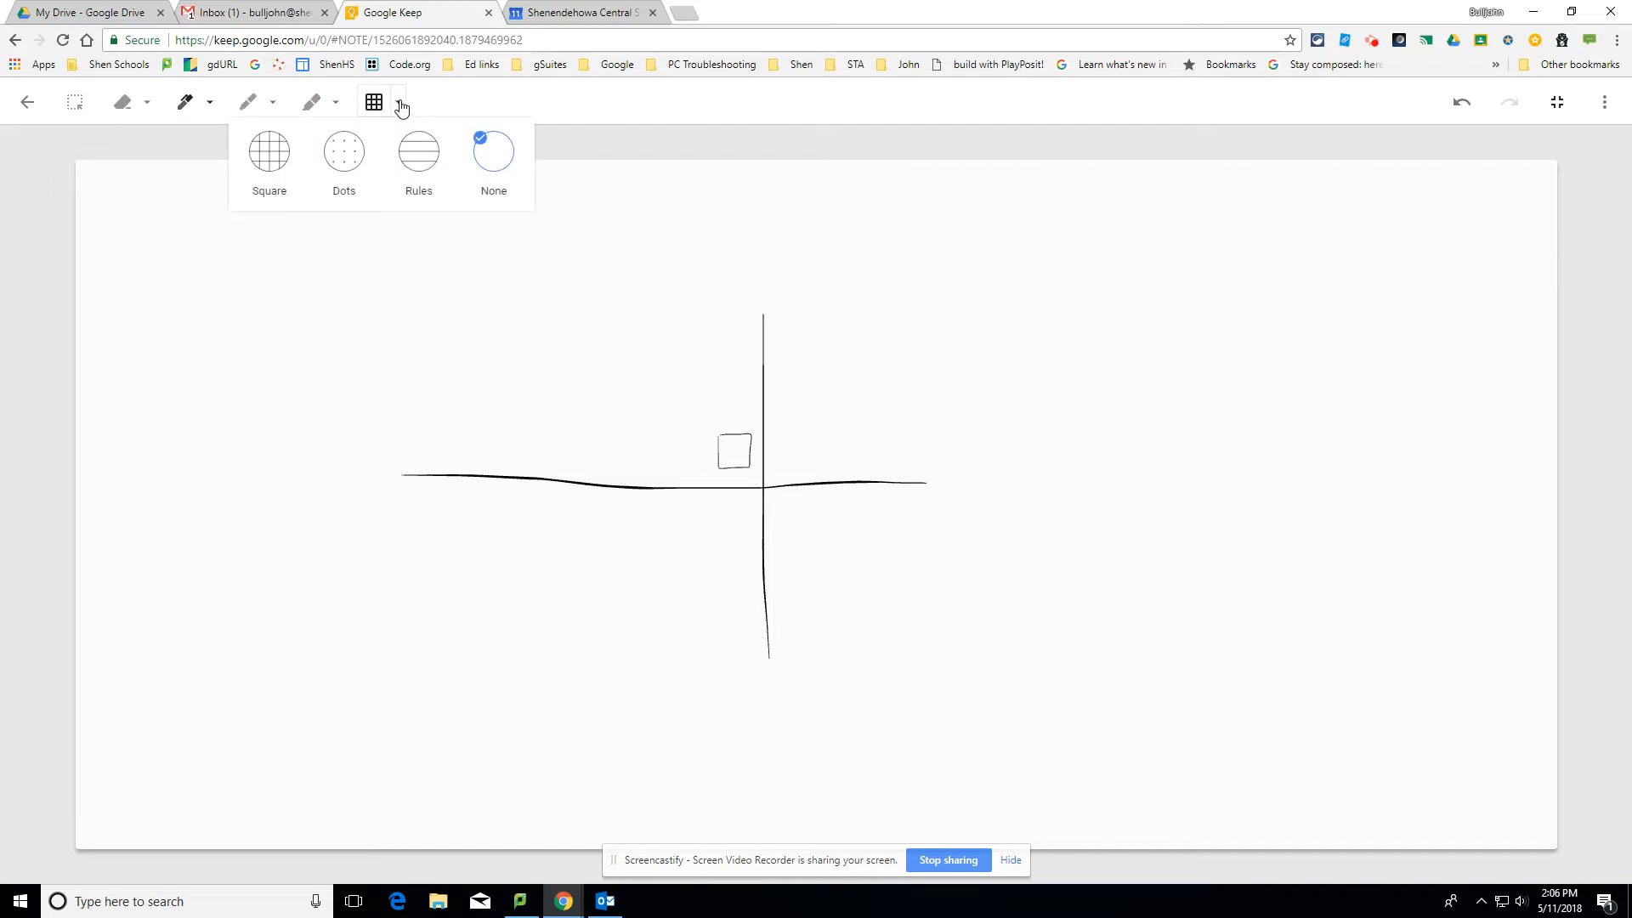
- Apply the Dots background grid to the drawing and go back to its note
{"action": "left_click", "coordinate": [346, 156]}
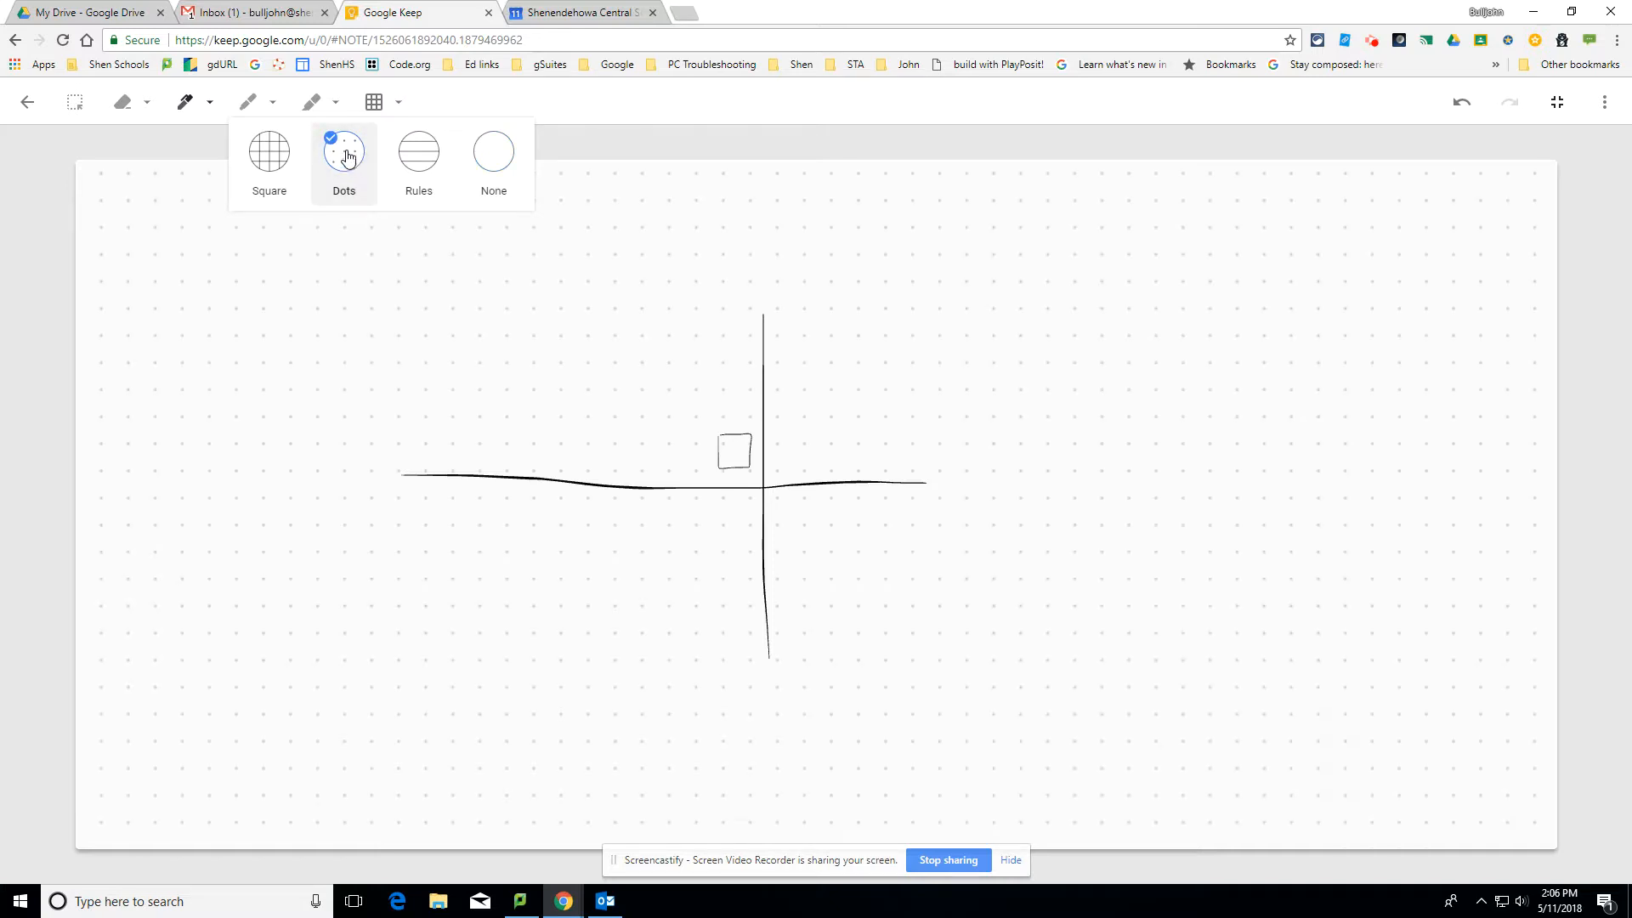
{"action": "left_click", "coordinate": [28, 102]}
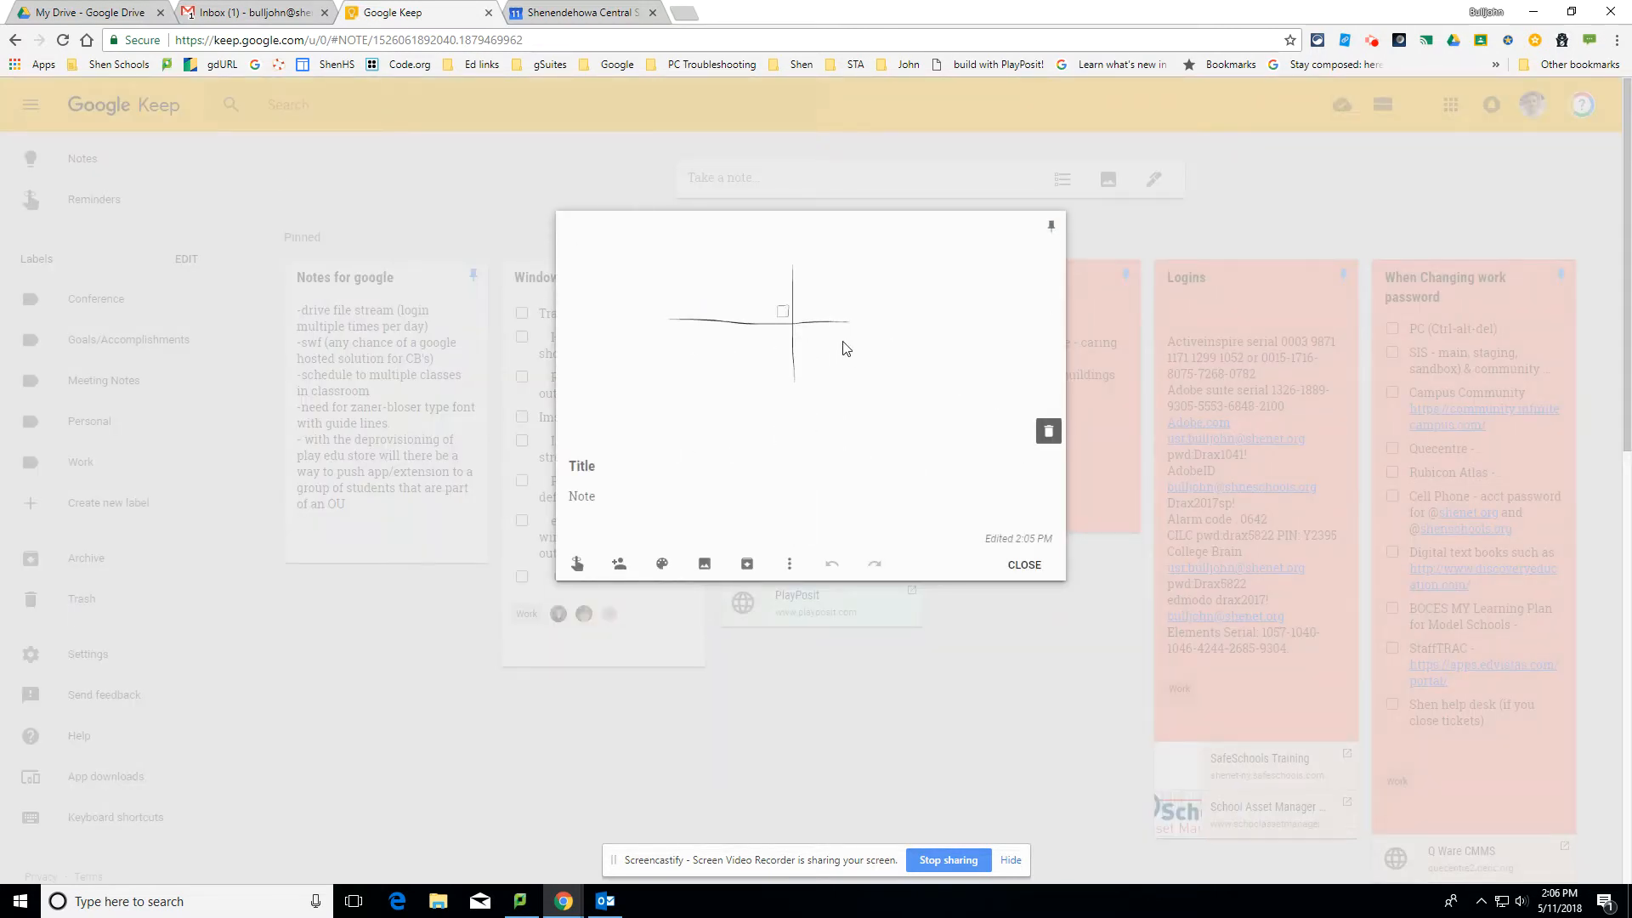
- Show the drawing note's additional actions, such as adding a label or copying to Google Docs, and close the note
{"action": "left_click", "coordinate": [592, 496]}
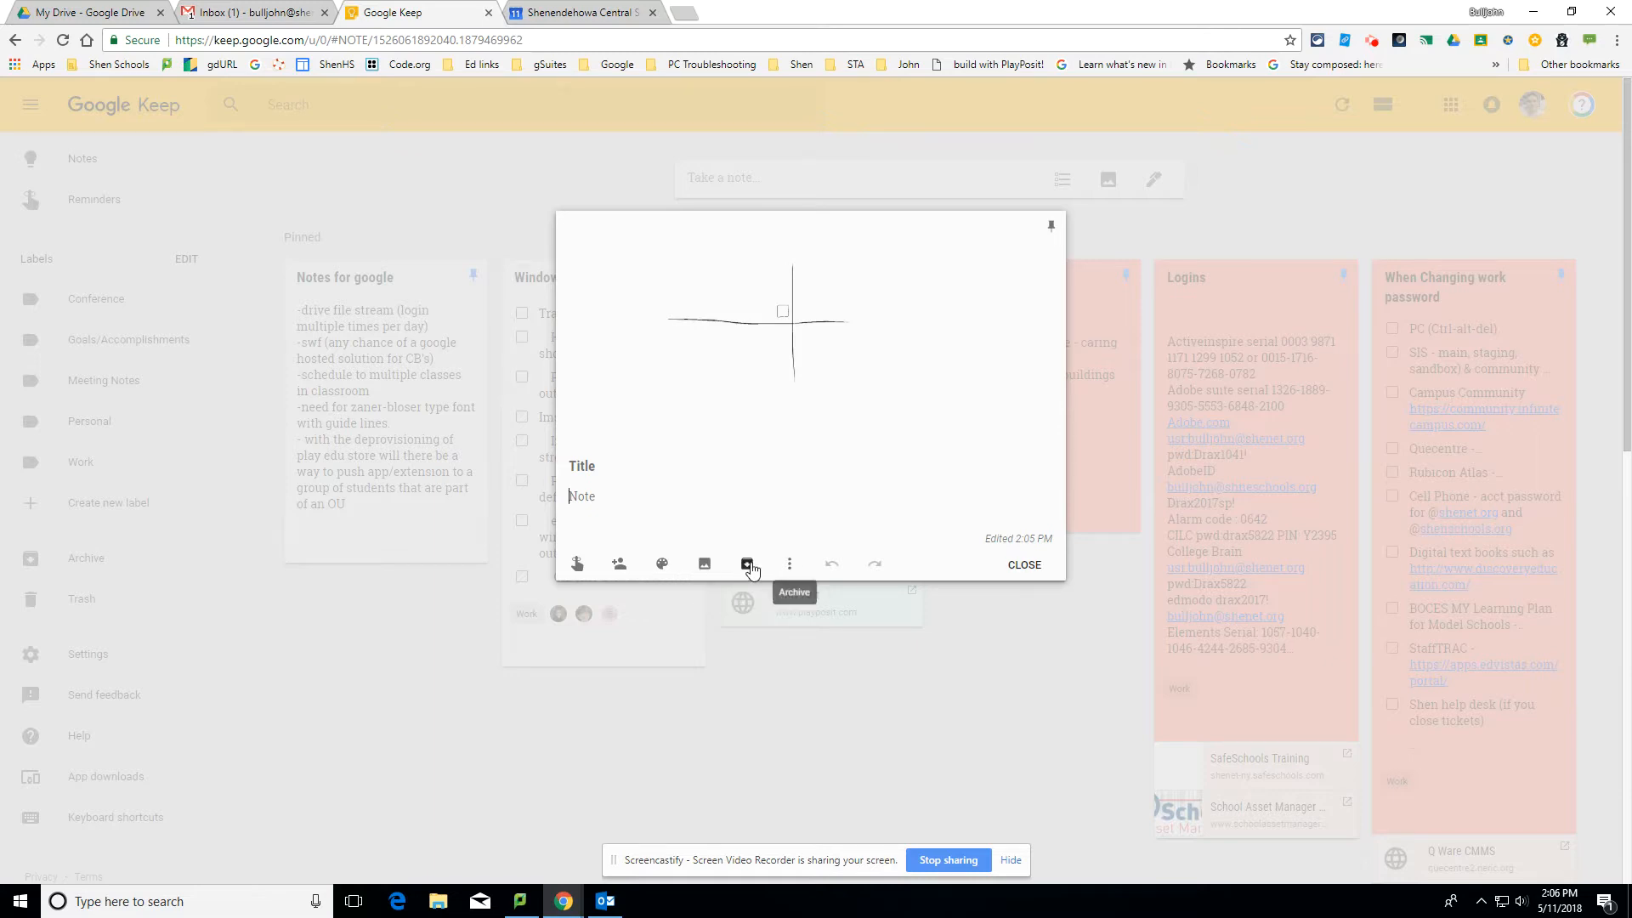
{"action": "left_click", "coordinate": [790, 566]}
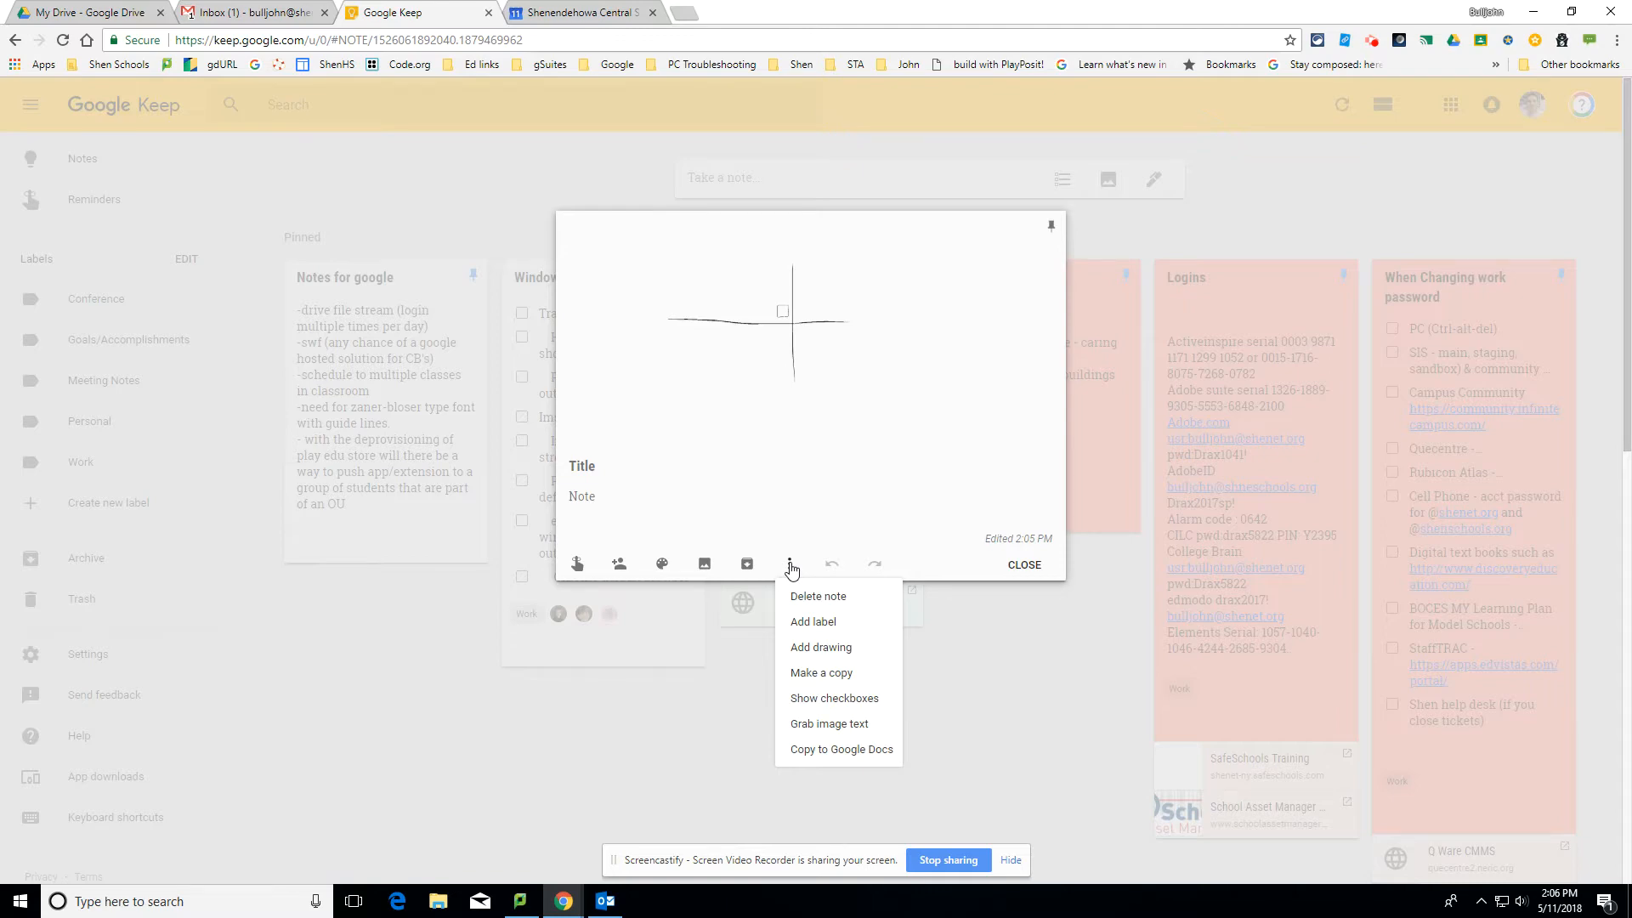
{"action": "left_click", "coordinate": [1024, 565]}
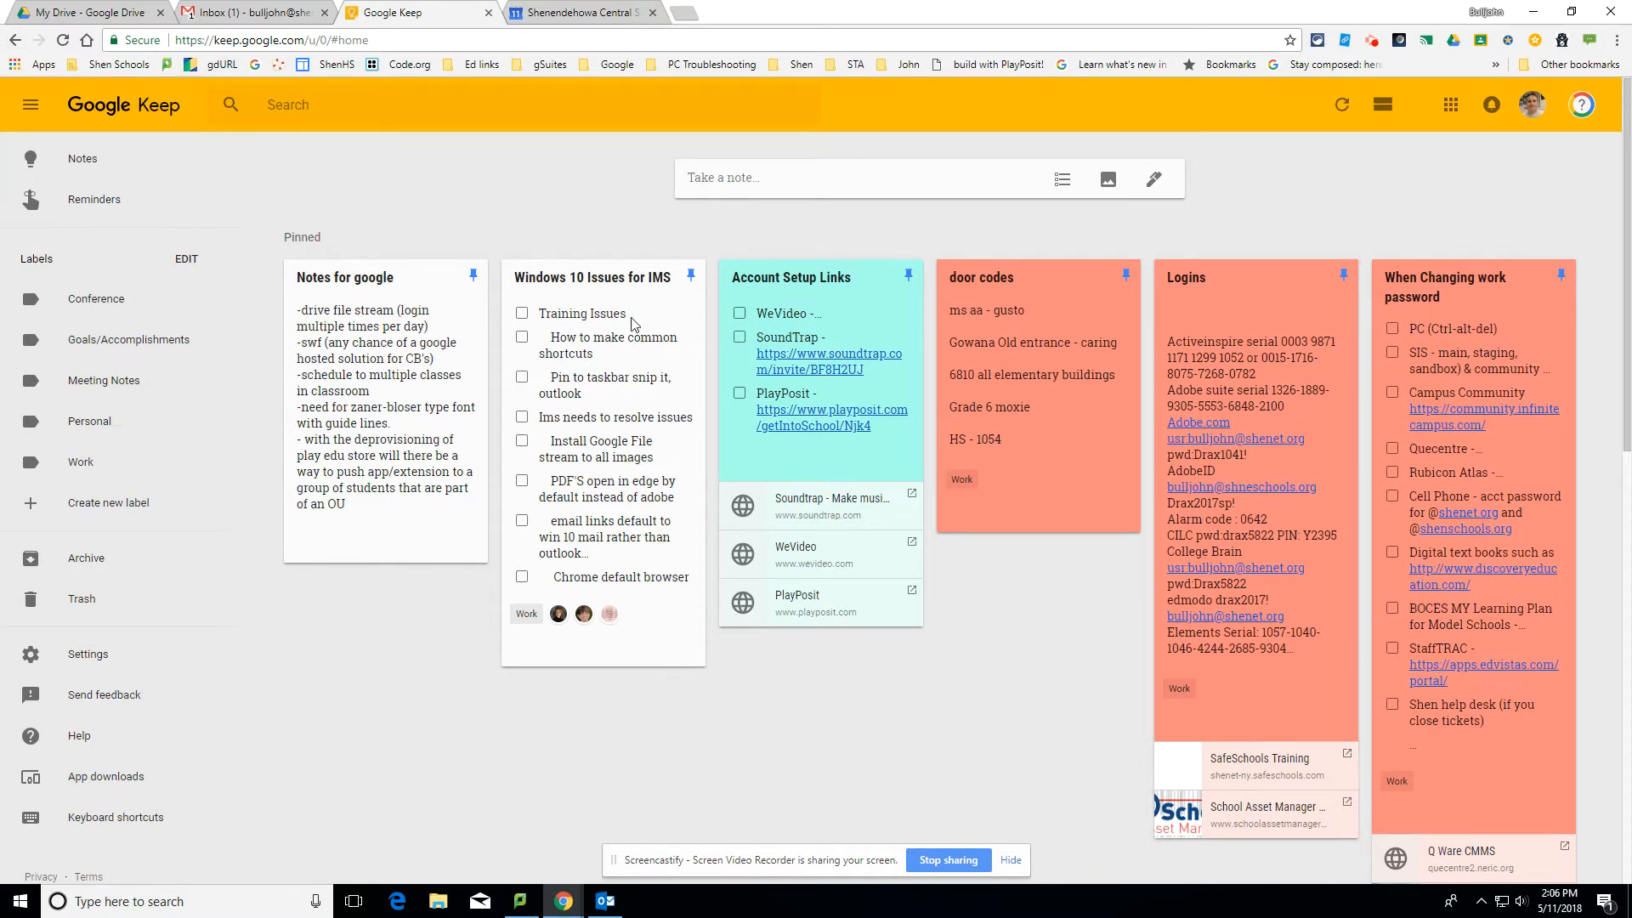
- Look through the pinned and other notes in Google Keep and switch back to the Gmail inbox
{"action": "scroll", "coordinate": [947, 595], "scroll_direction": "down", "scroll_amount": 6}
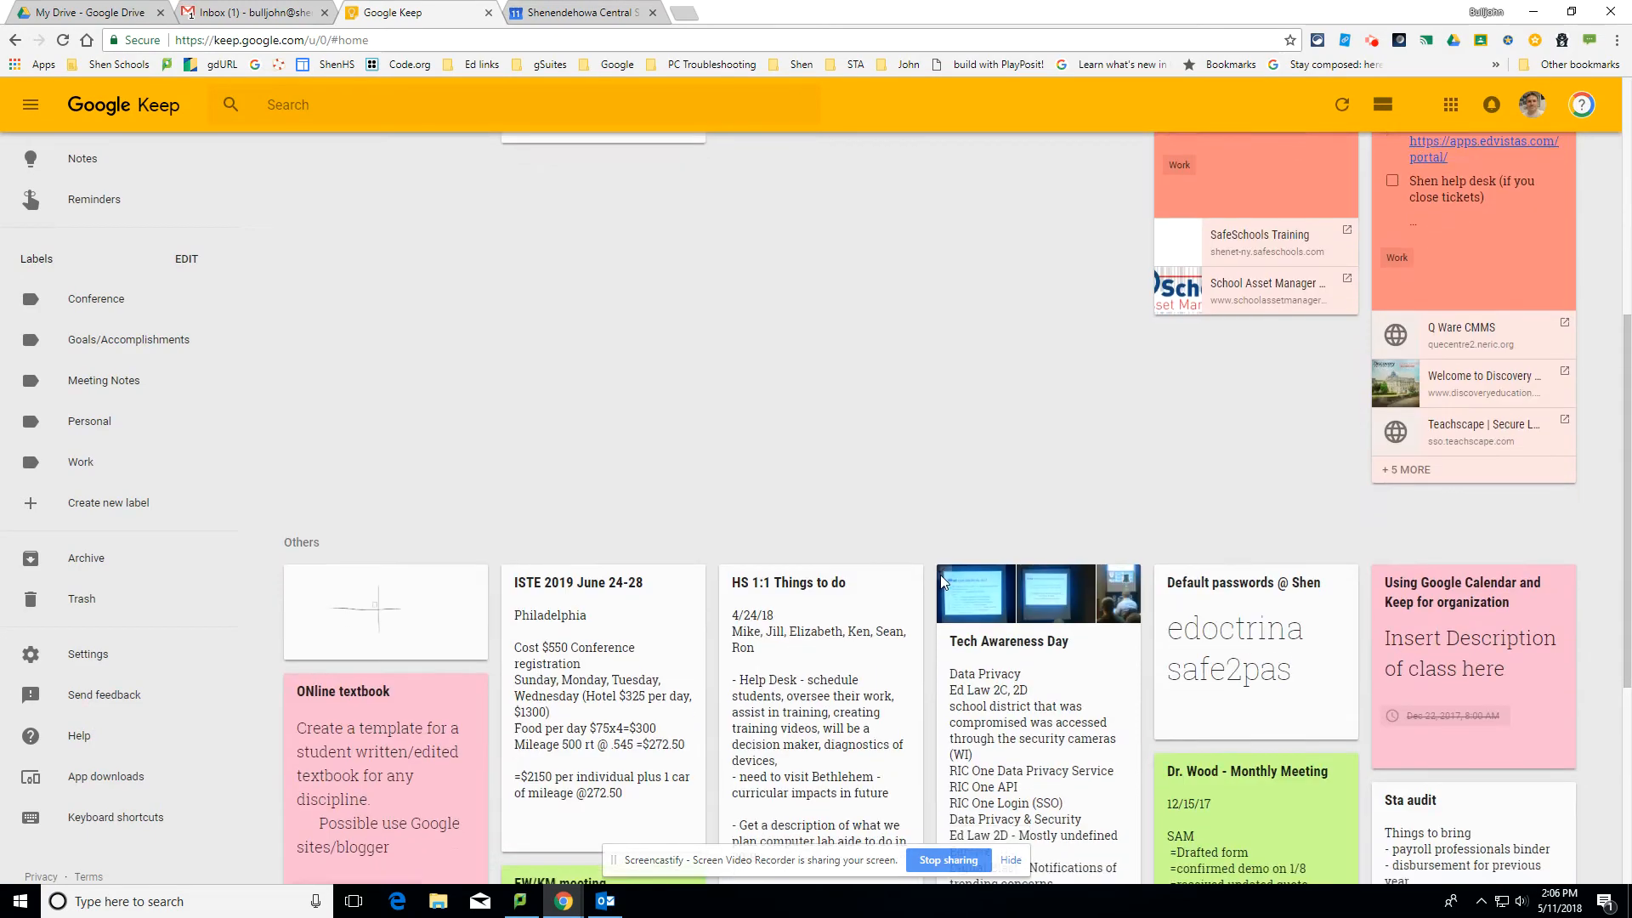
{"action": "scroll", "coordinate": [941, 580], "scroll_direction": "down", "scroll_amount": 10}
{"action": "scroll", "coordinate": [939, 571], "scroll_direction": "up", "scroll_amount": 14}
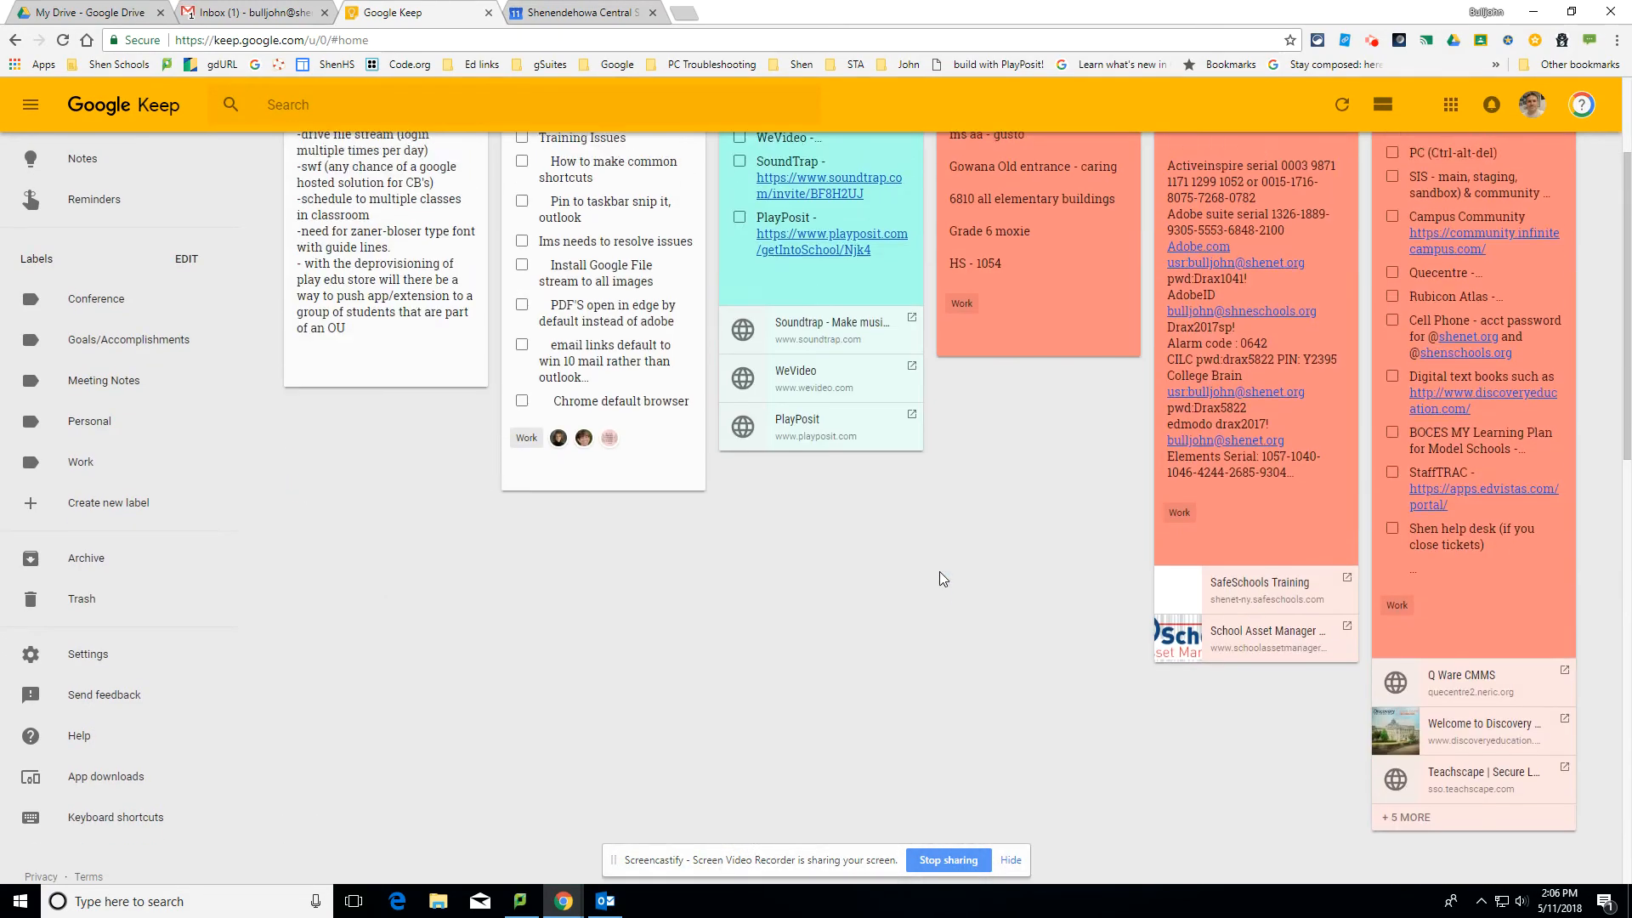
{"action": "scroll", "coordinate": [940, 571], "scroll_direction": "up", "scroll_amount": 2}
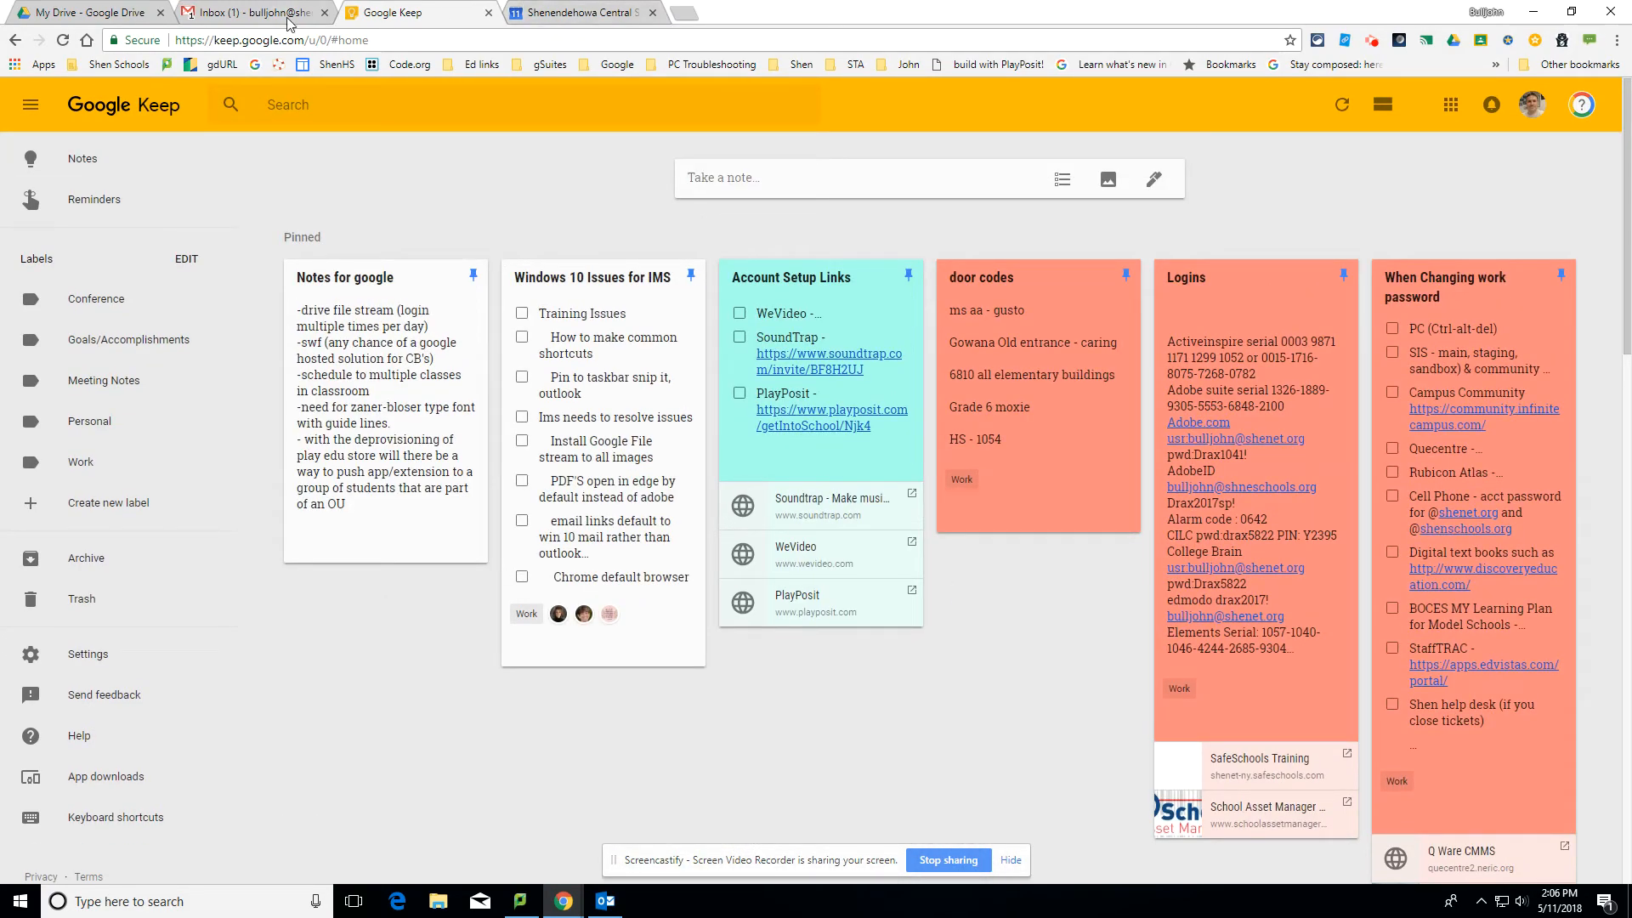
{"action": "left_click", "coordinate": [253, 11]}
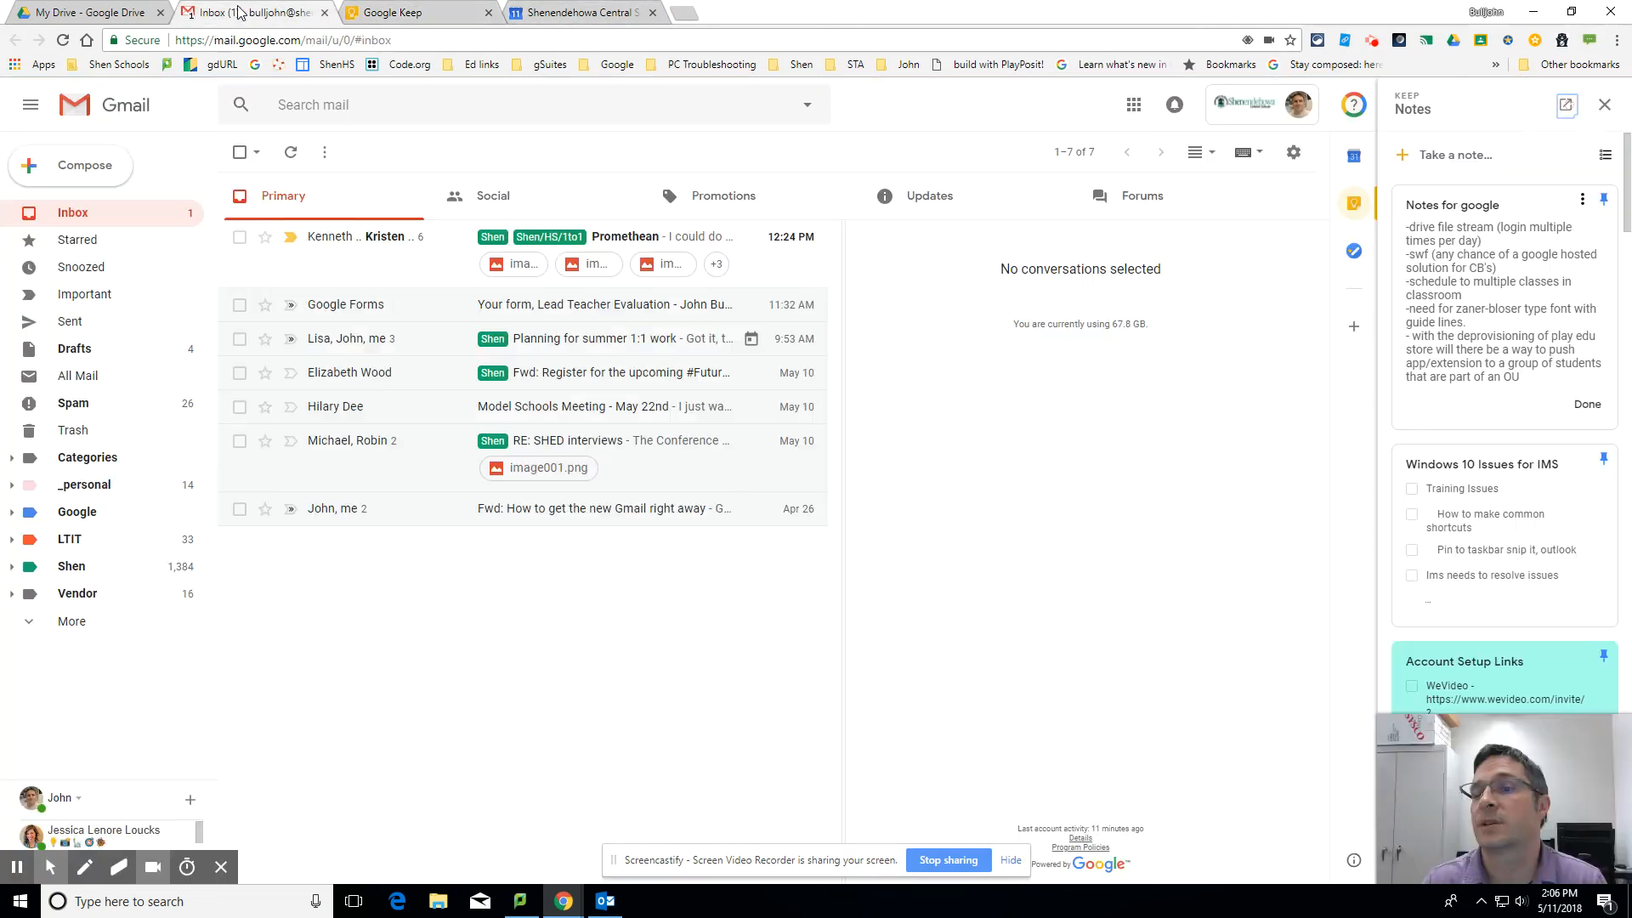